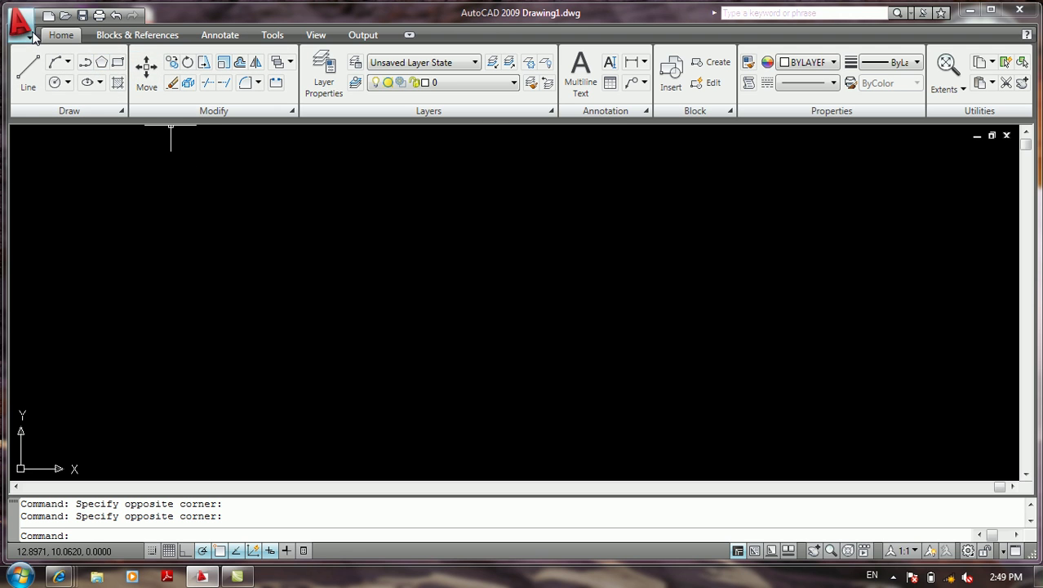
left_click(32, 31)
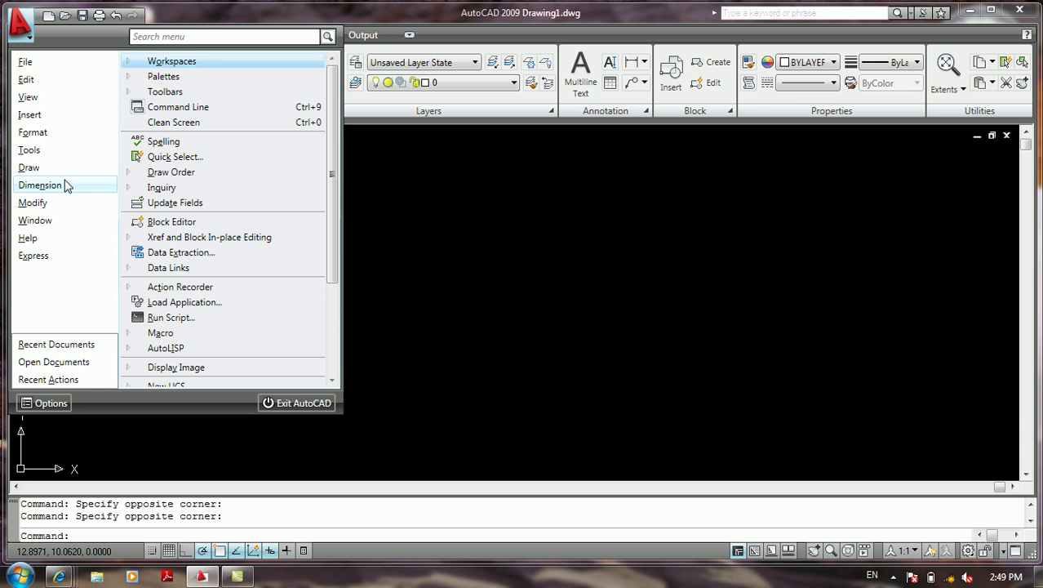
mouse_move(72, 186)
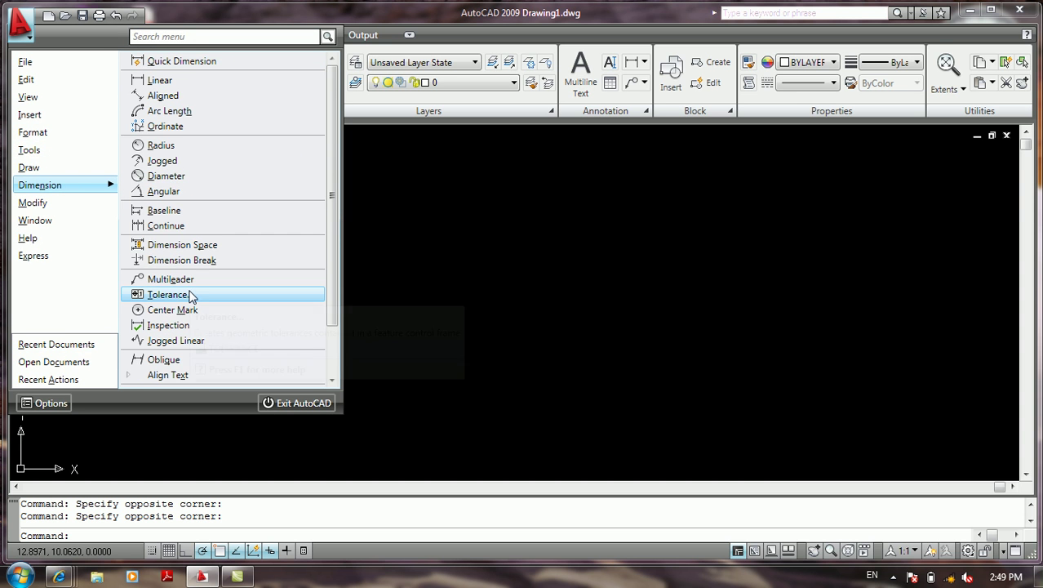
scroll(188, 310, "down", 2)
scroll(185, 321, "down", 1)
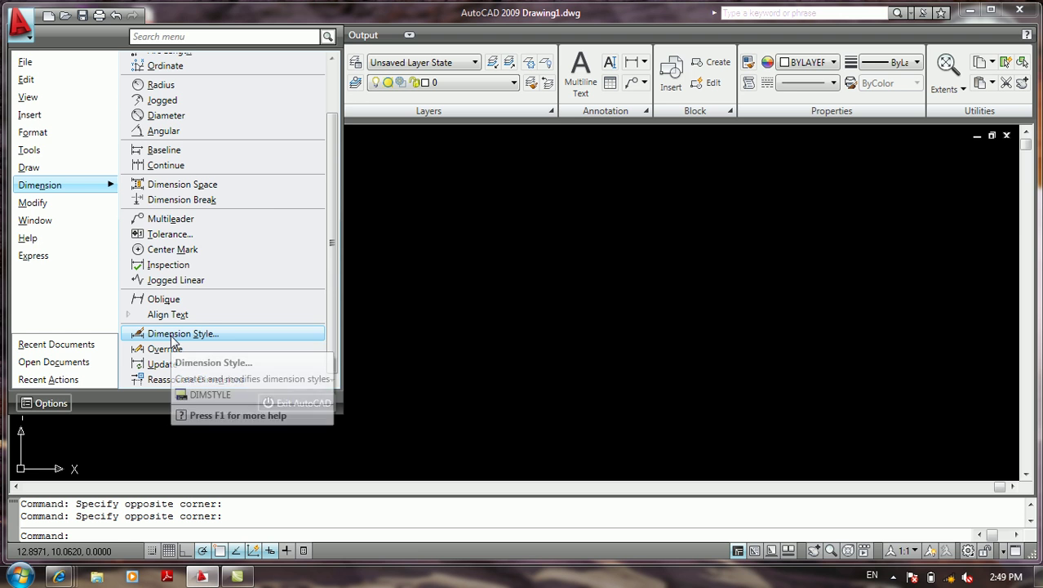
left_click(445, 295)
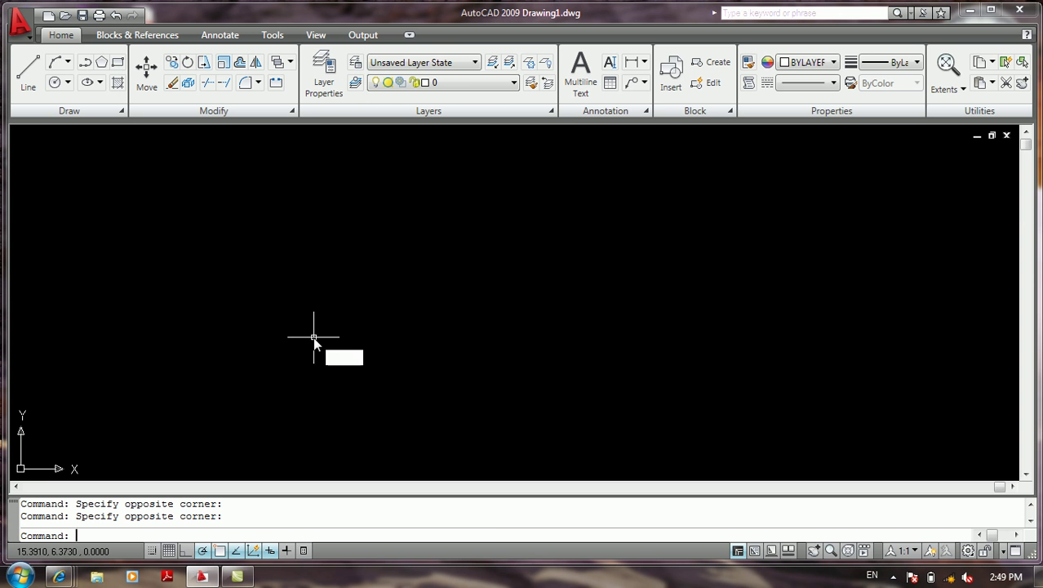
type("d")
key("Return")
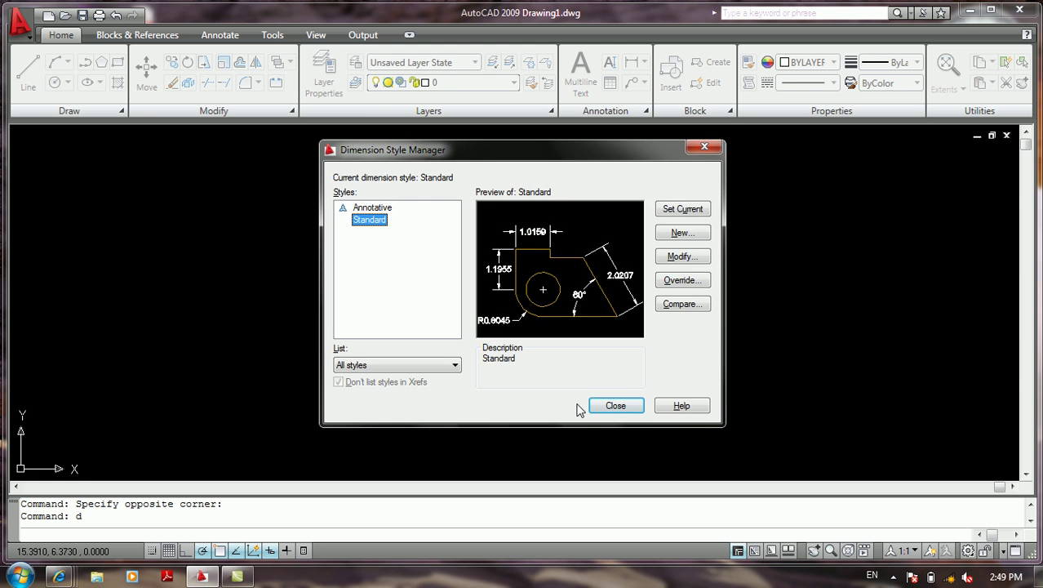
left_click(604, 405)
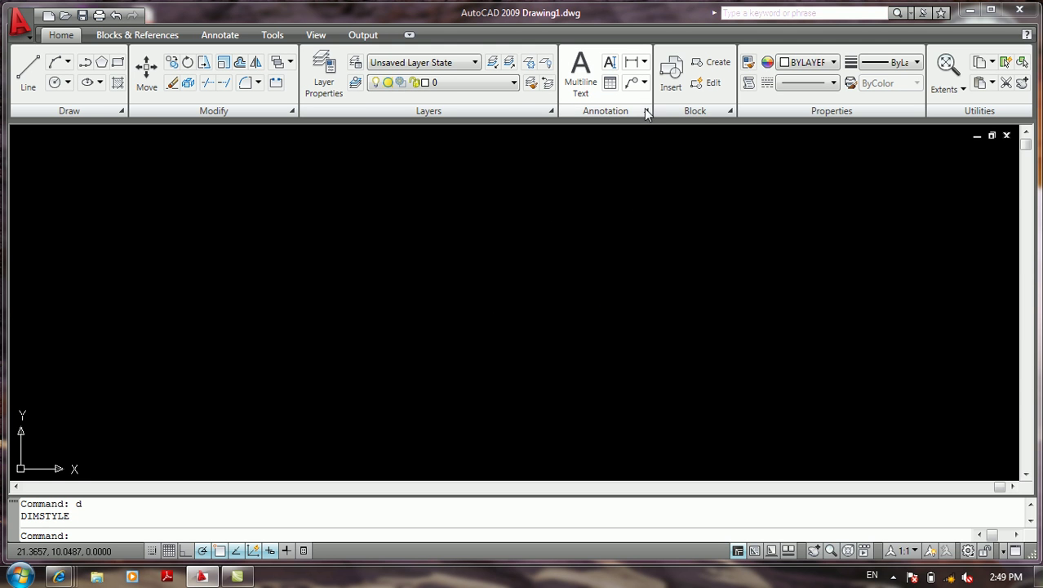
Open the Dimension Style Manager and select the Annotative style.
left_click(646, 112)
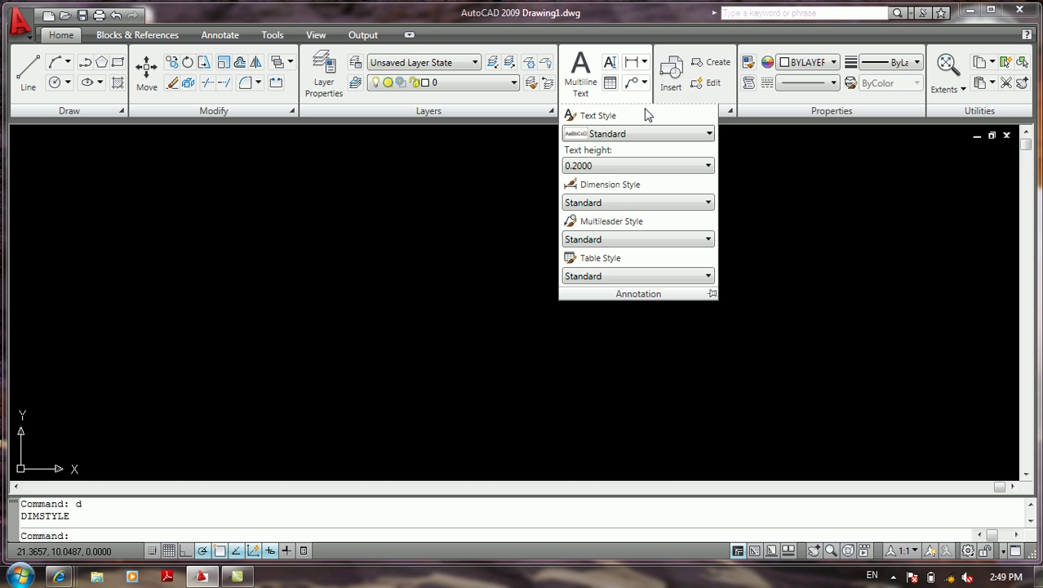
left_click(641, 186)
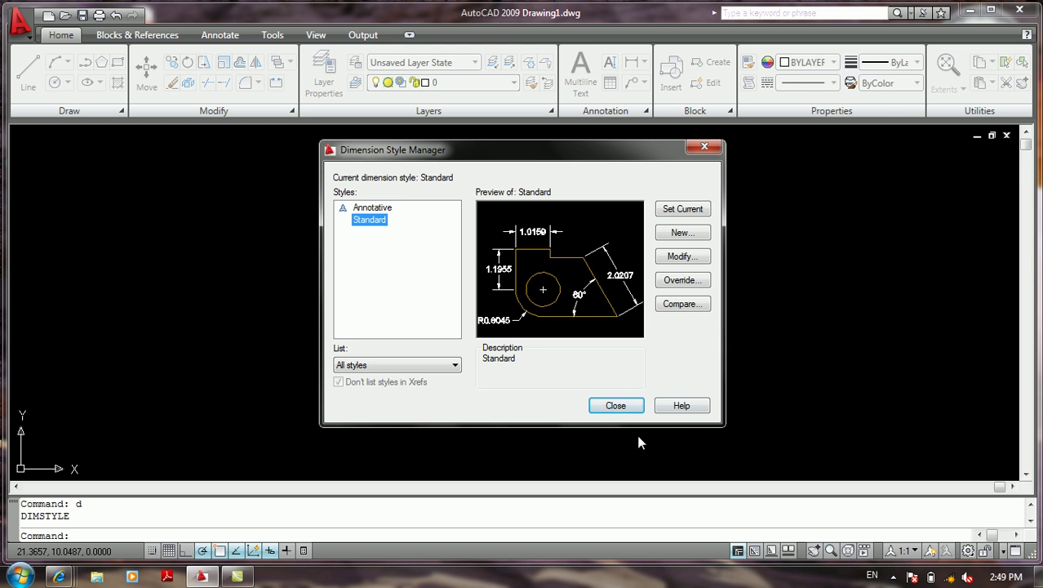
left_click_drag(536, 159, 469, 92)
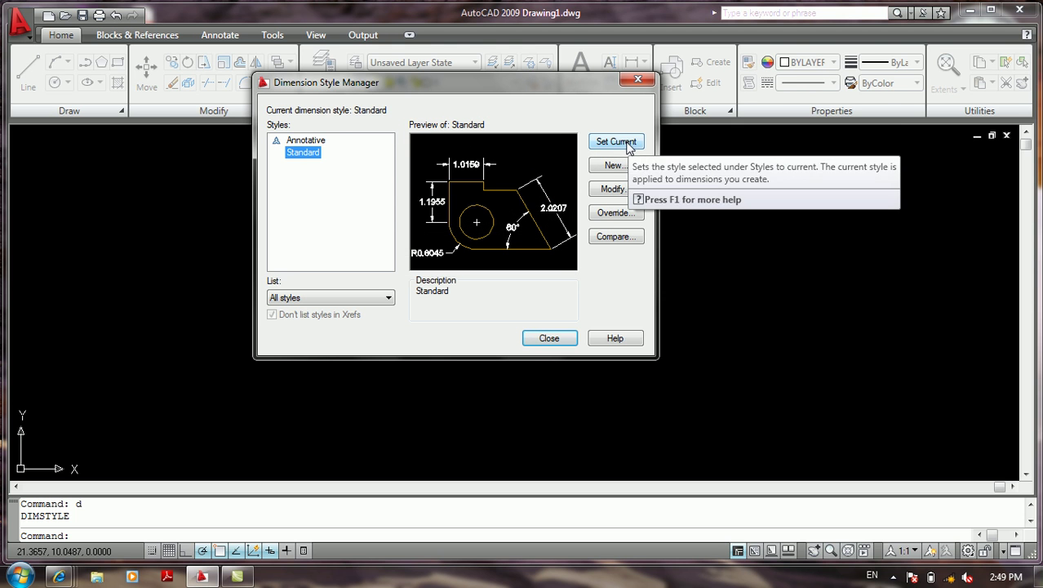
left_click(304, 143)
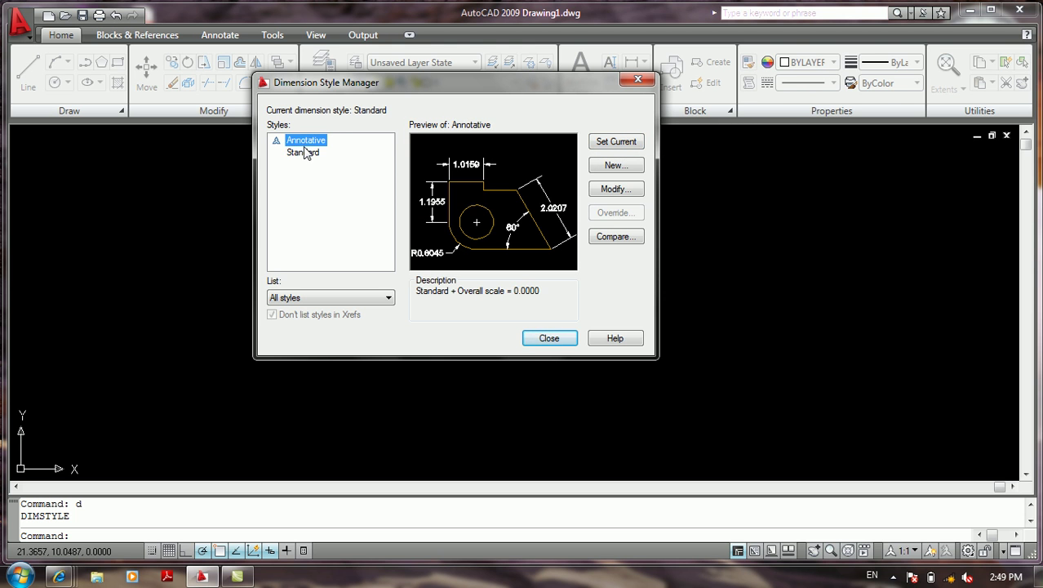
Create a non-annotative dimension style named asde, starting with Standard and used for all dimensions, and continue to its settings.
left_click(619, 168)
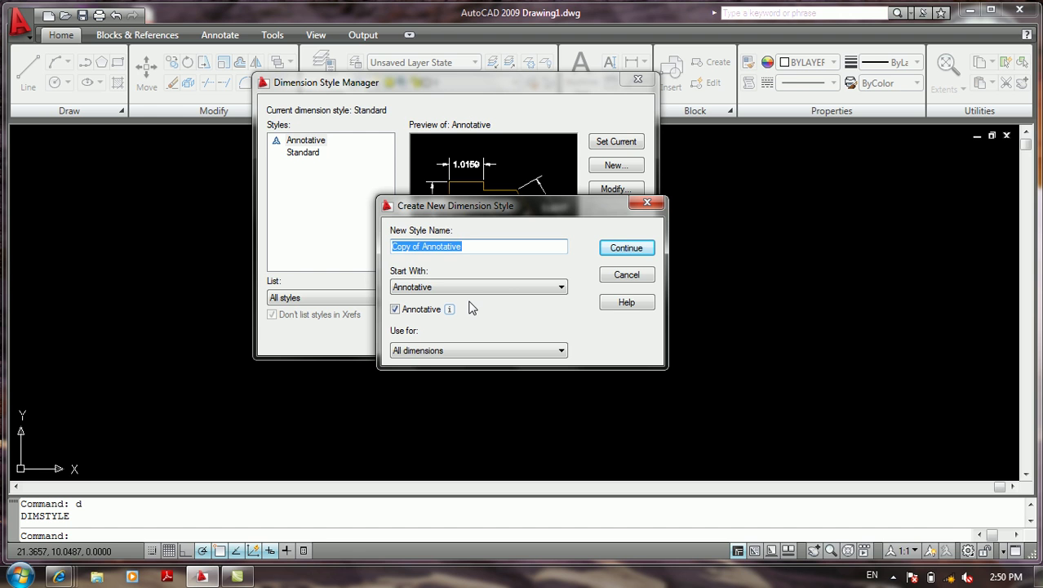
type("asde")
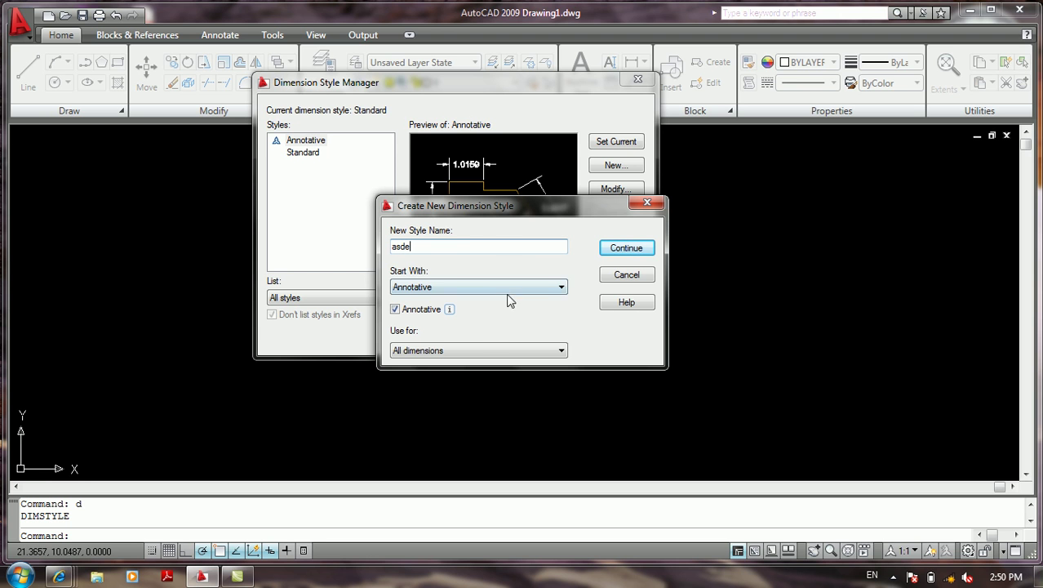
left_click(418, 287)
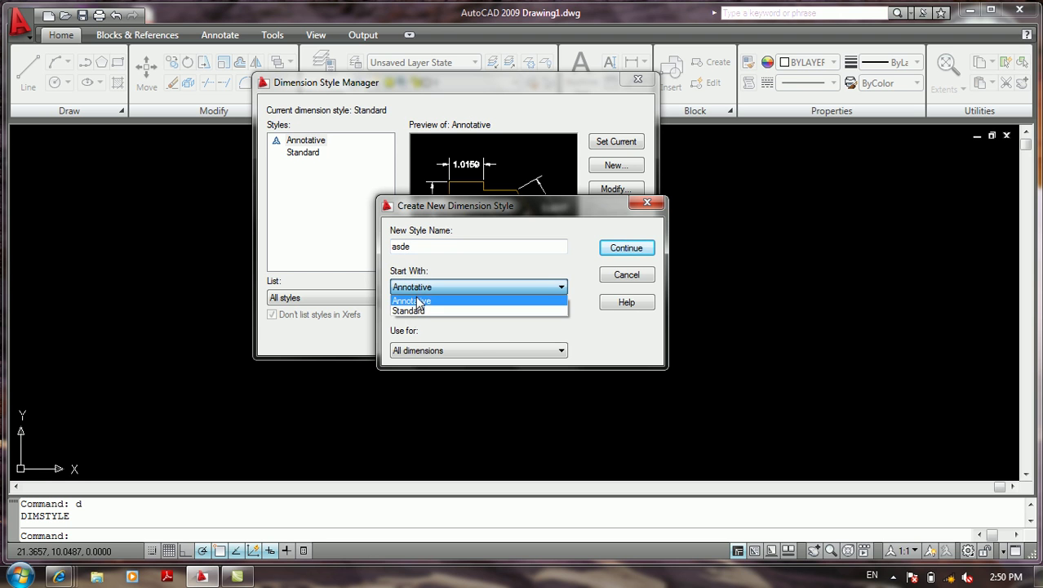
left_click(410, 311)
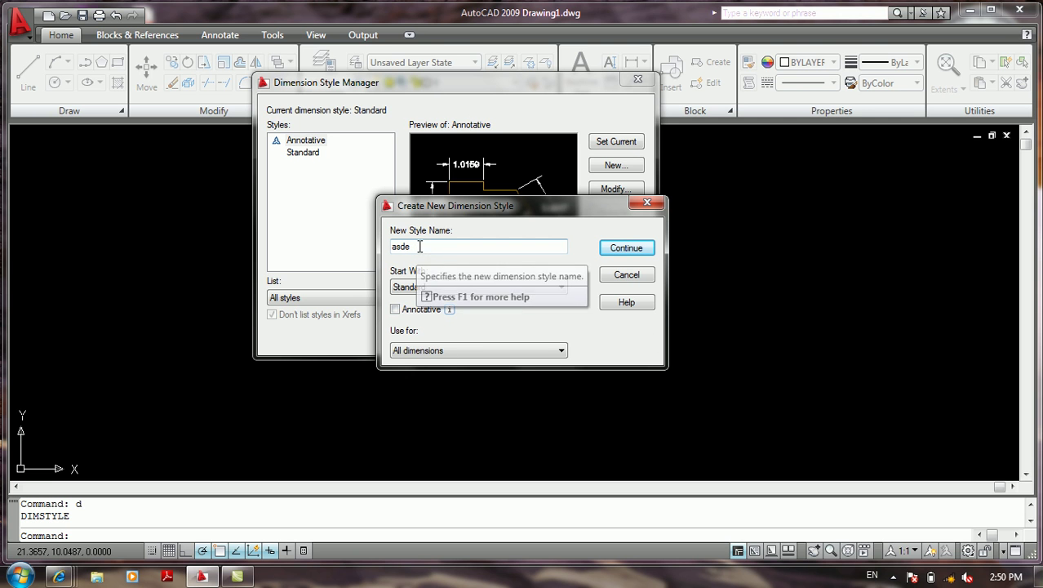
left_click(395, 309)
left_click(395, 309)
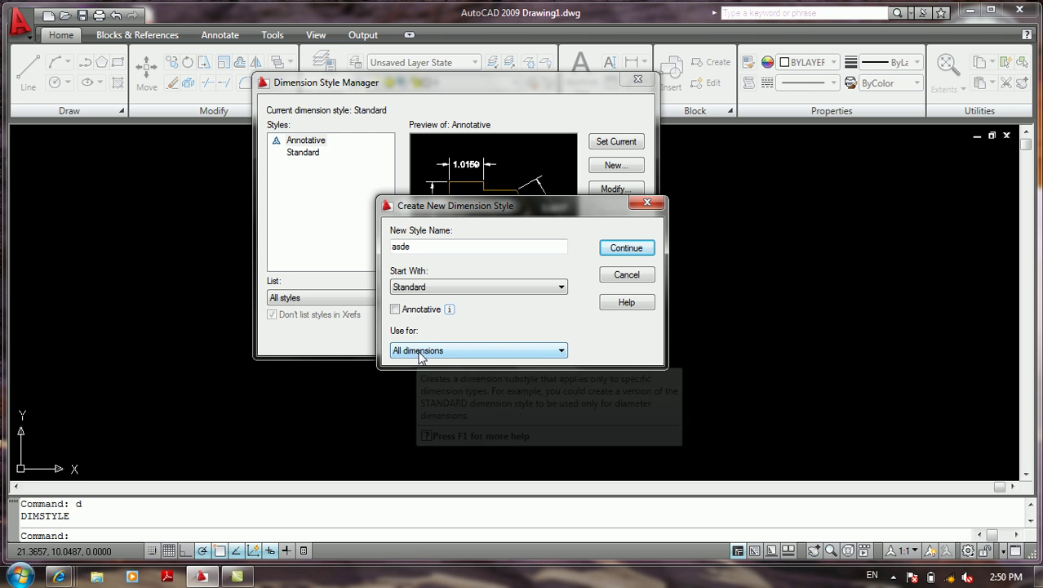
left_click(422, 351)
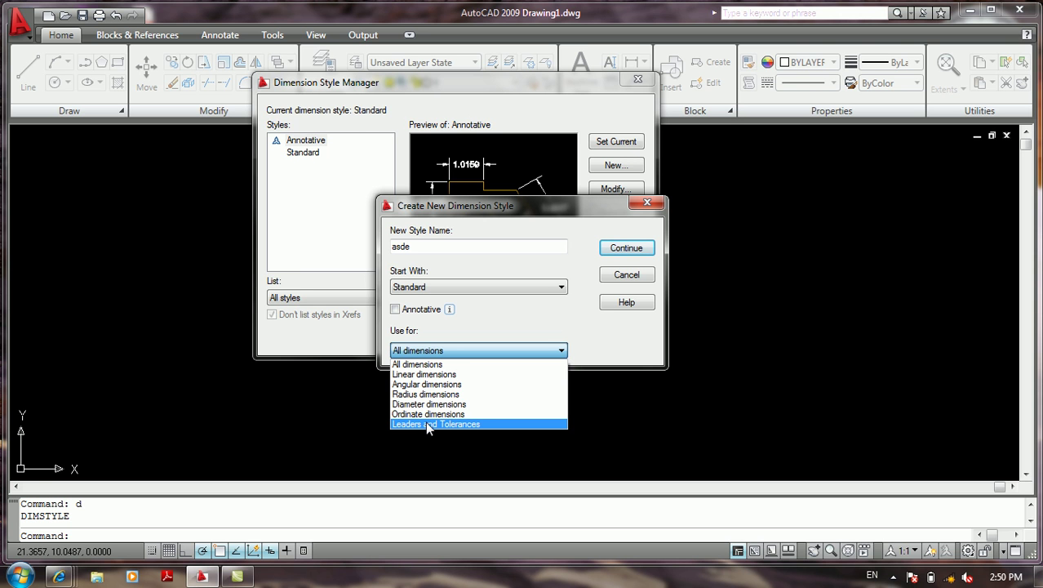
left_click(460, 349)
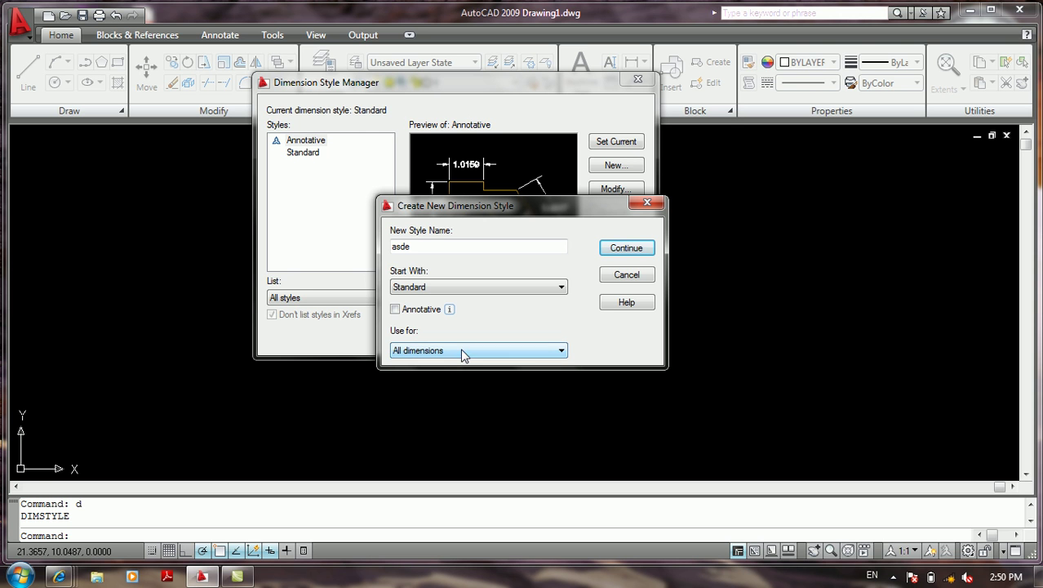
left_click(630, 248)
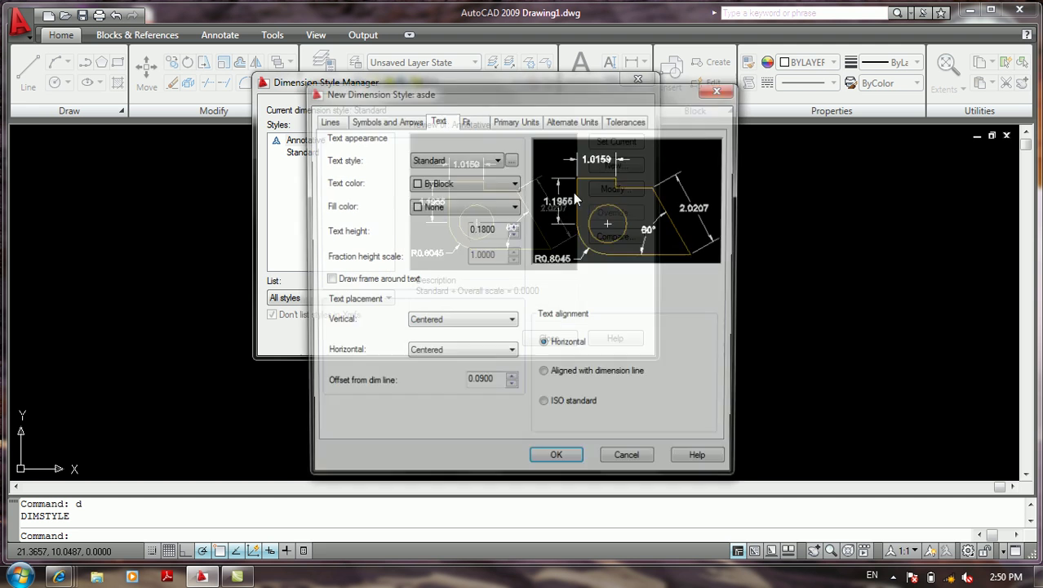
Set the color of the dimension lines to Red in the line settings of the new style.
left_click(330, 126)
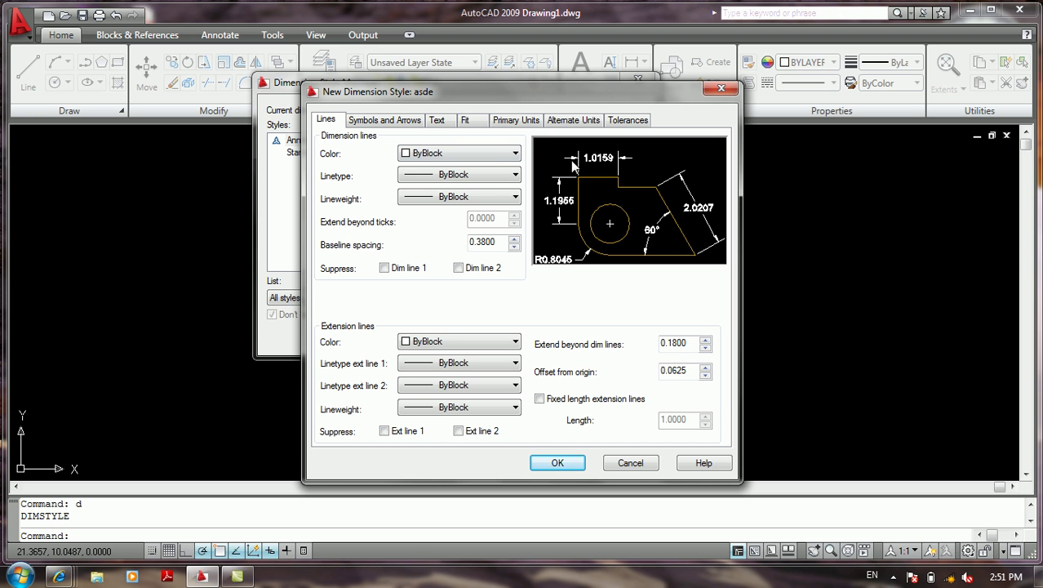
left_click(492, 156)
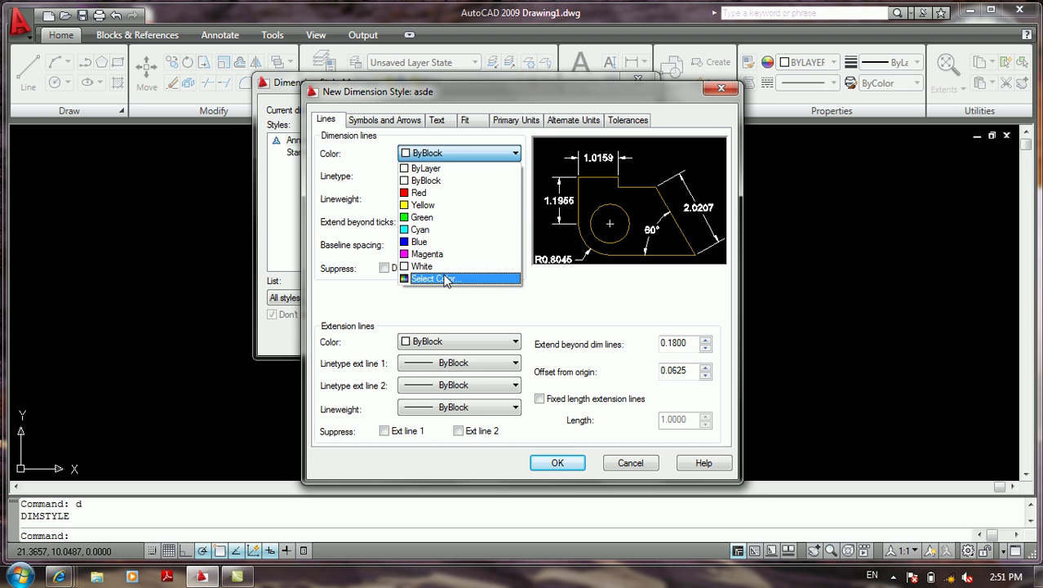
left_click(451, 192)
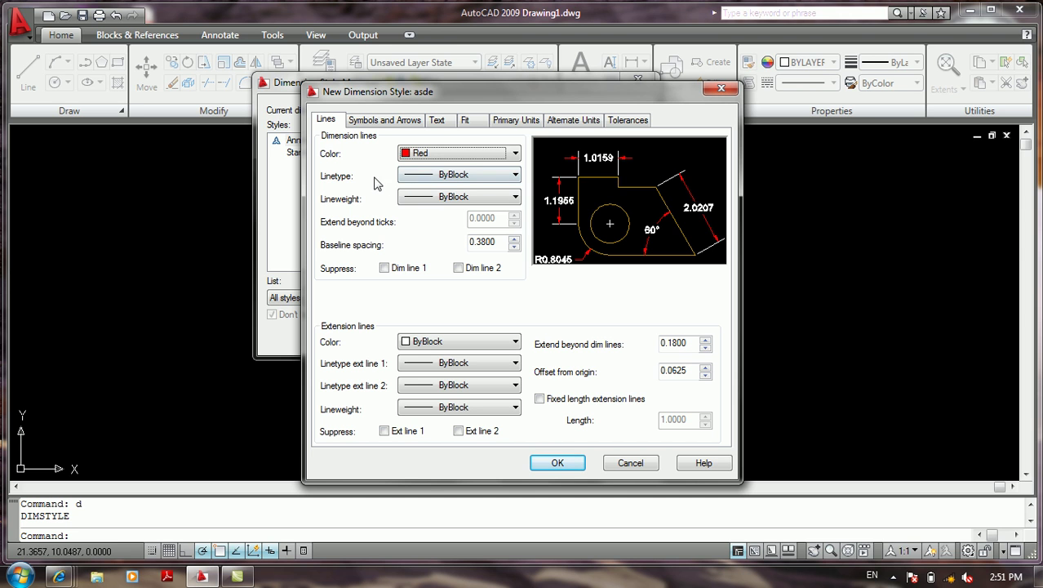
left_click(462, 175)
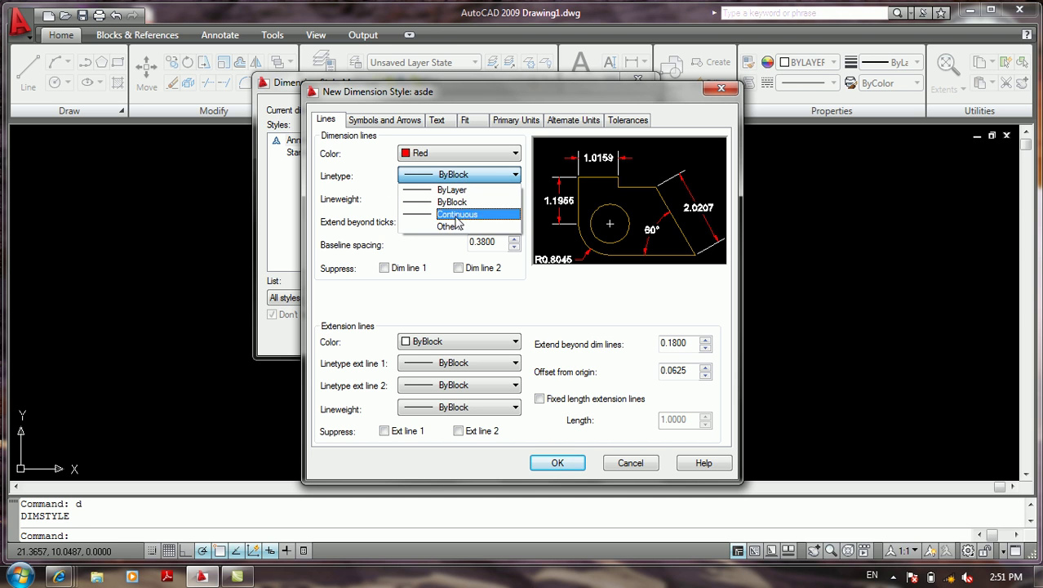
left_click(473, 177)
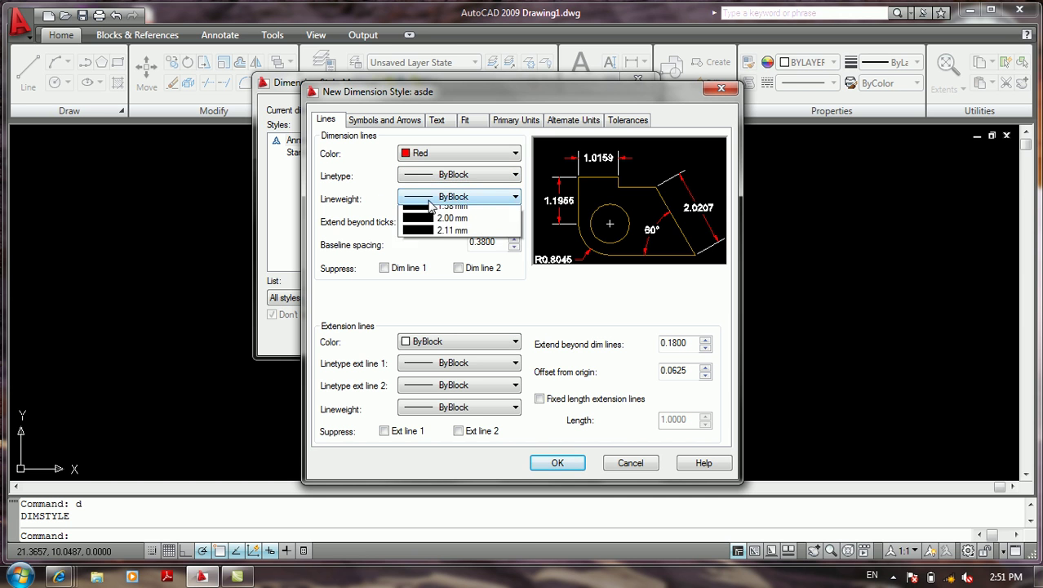
left_click(425, 200)
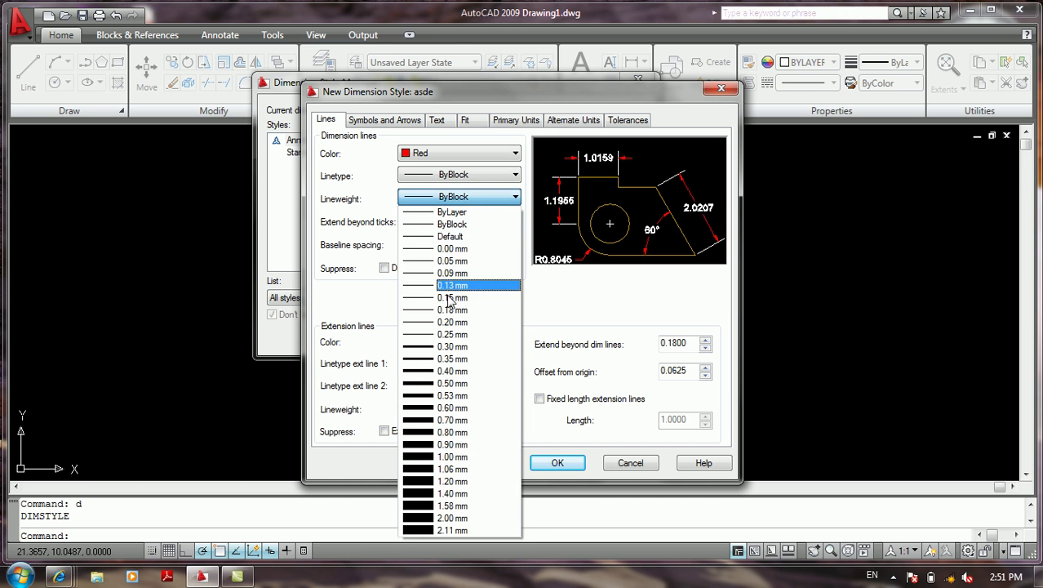
left_click(493, 199)
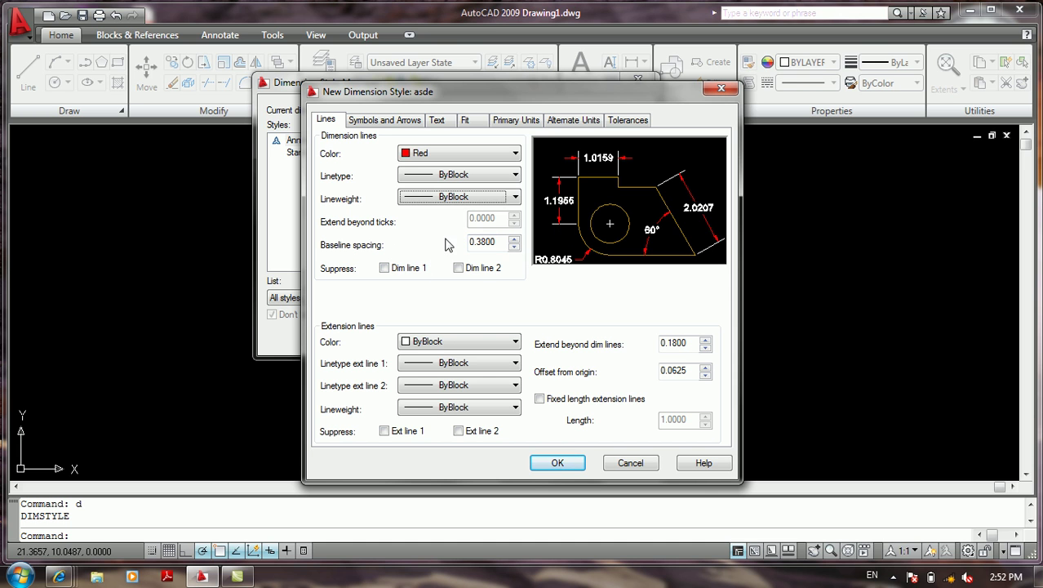
Try suppressing Dim line 1 and Dim line 2, and switch both suppressions off again.
left_click(385, 268)
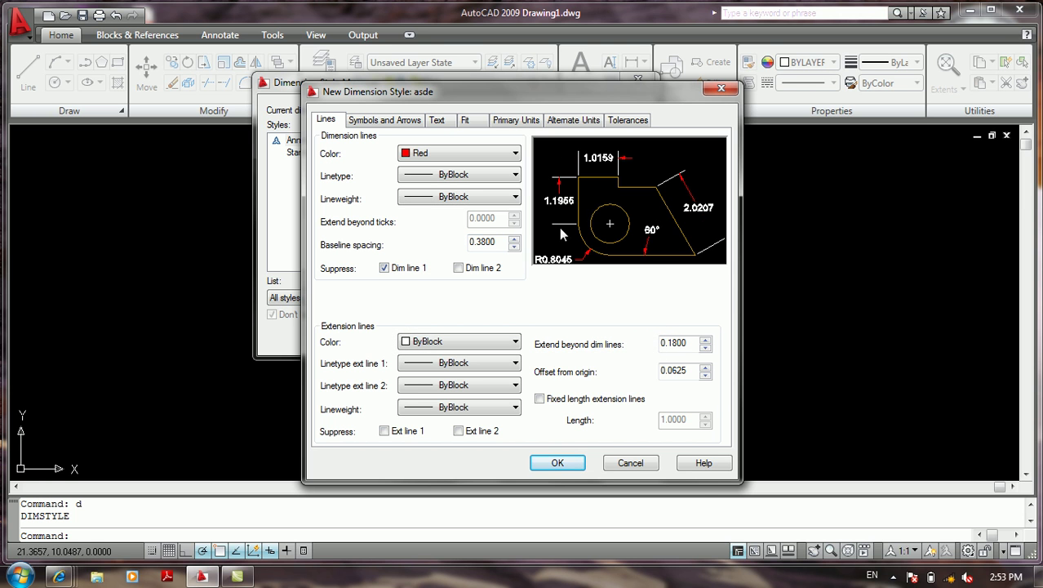
left_click(458, 268)
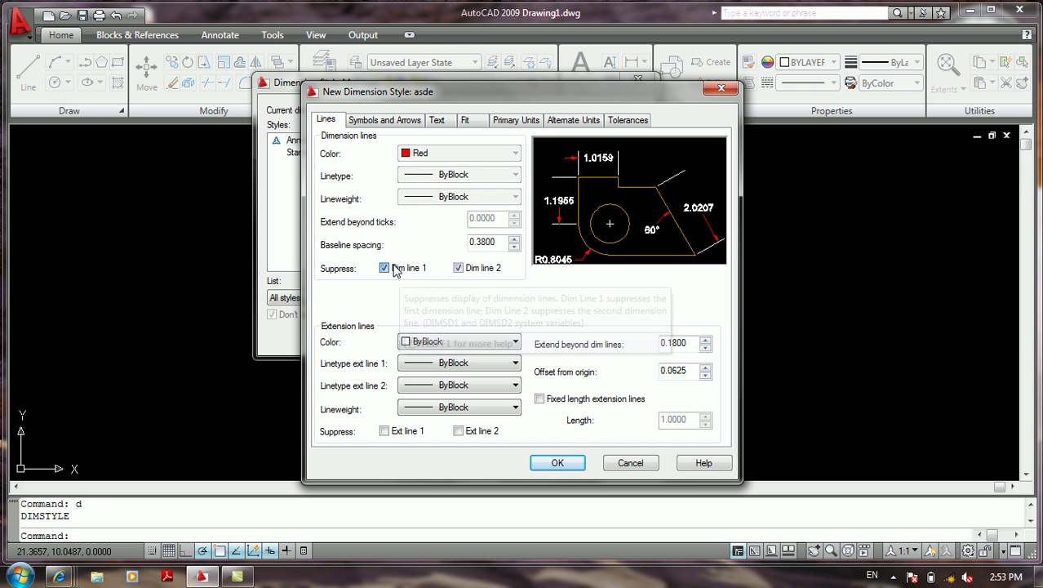
left_click(389, 269)
left_click(394, 270)
left_click(460, 270)
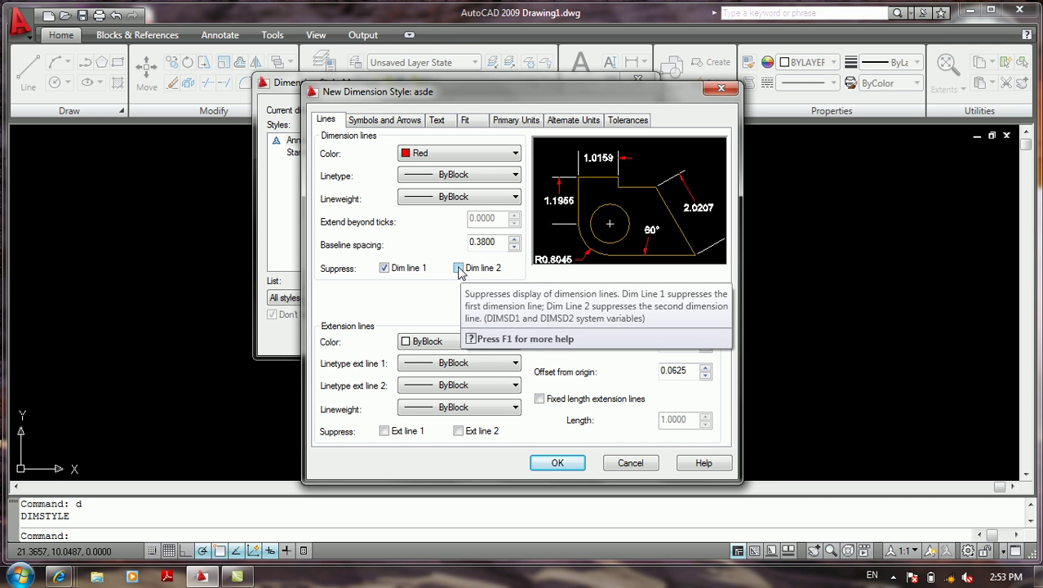
left_click(384, 269)
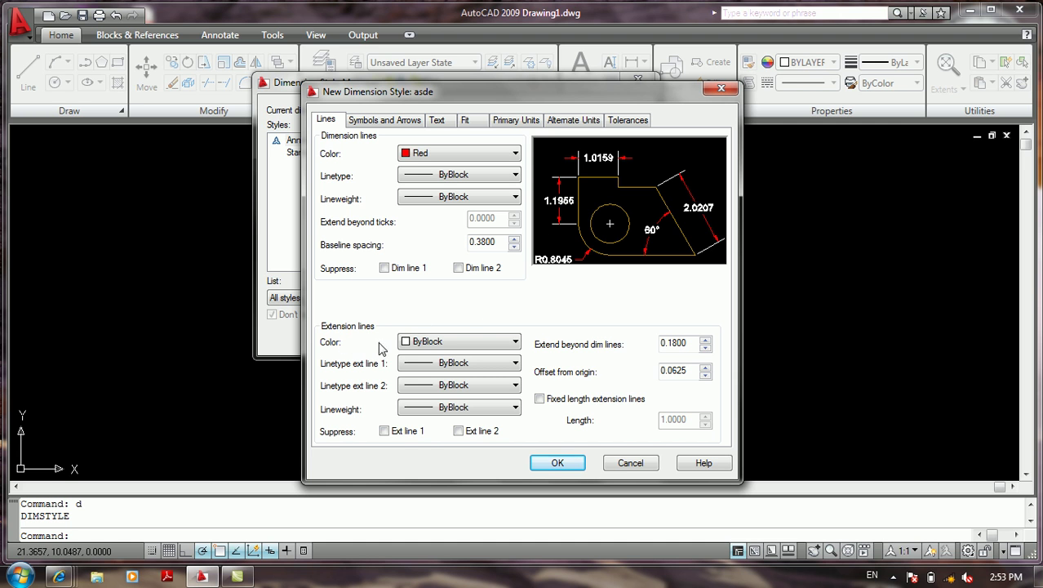
Set the color of the extension lines to Green.
left_click(434, 346)
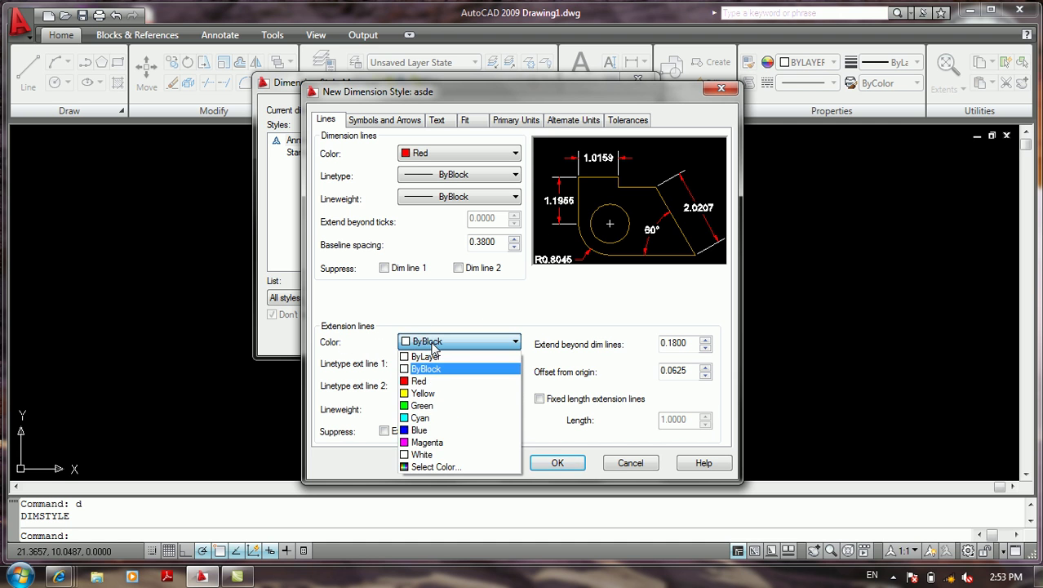
left_click(422, 405)
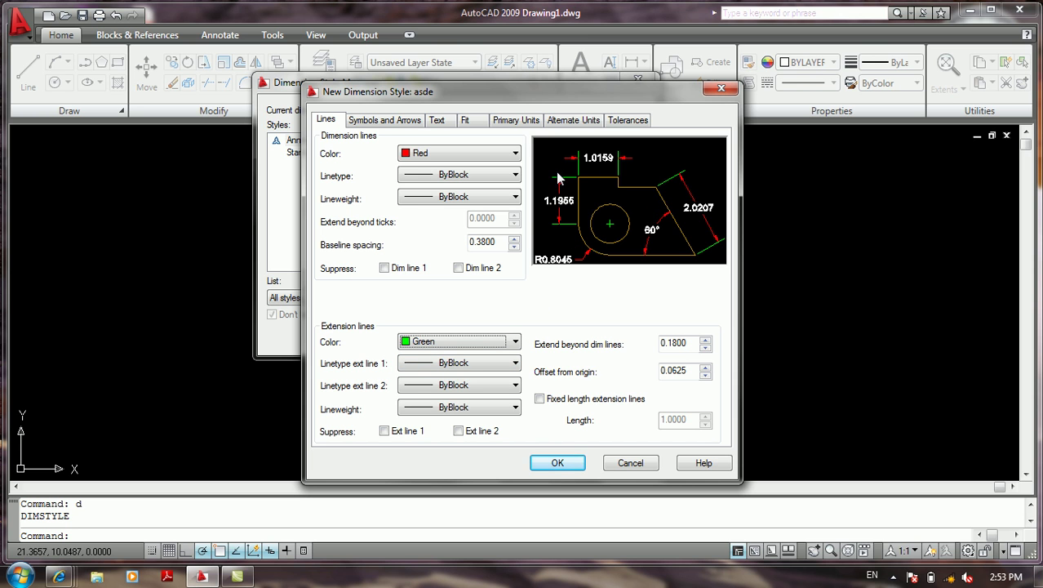
left_click(481, 365)
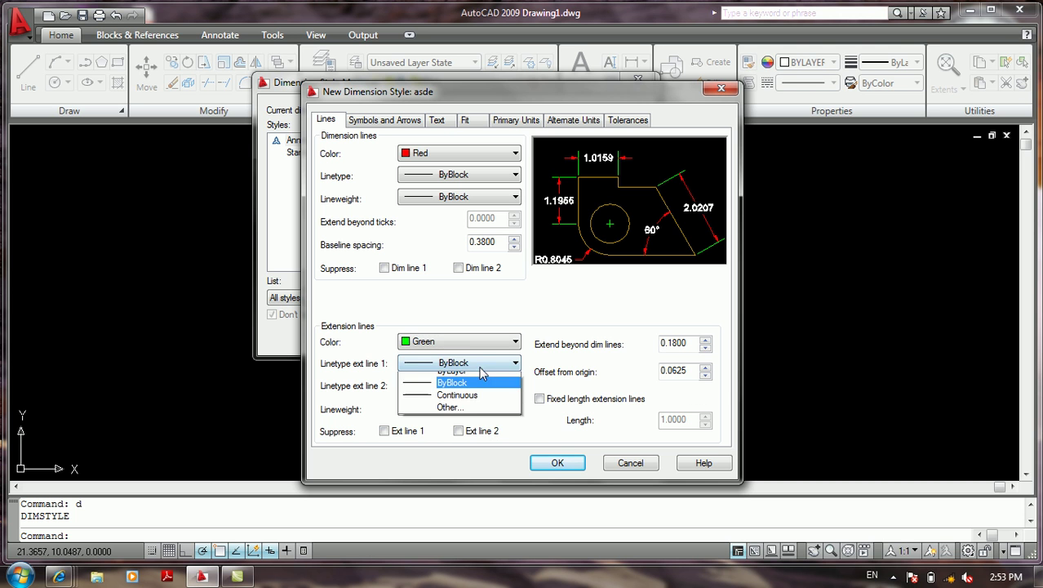
left_click(457, 390)
left_click(478, 385)
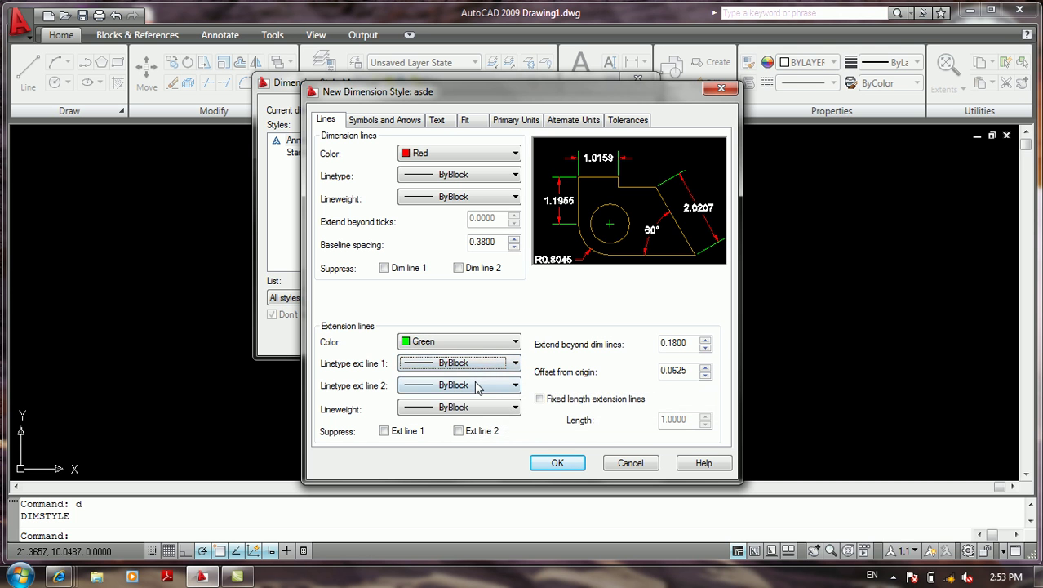
left_click(478, 385)
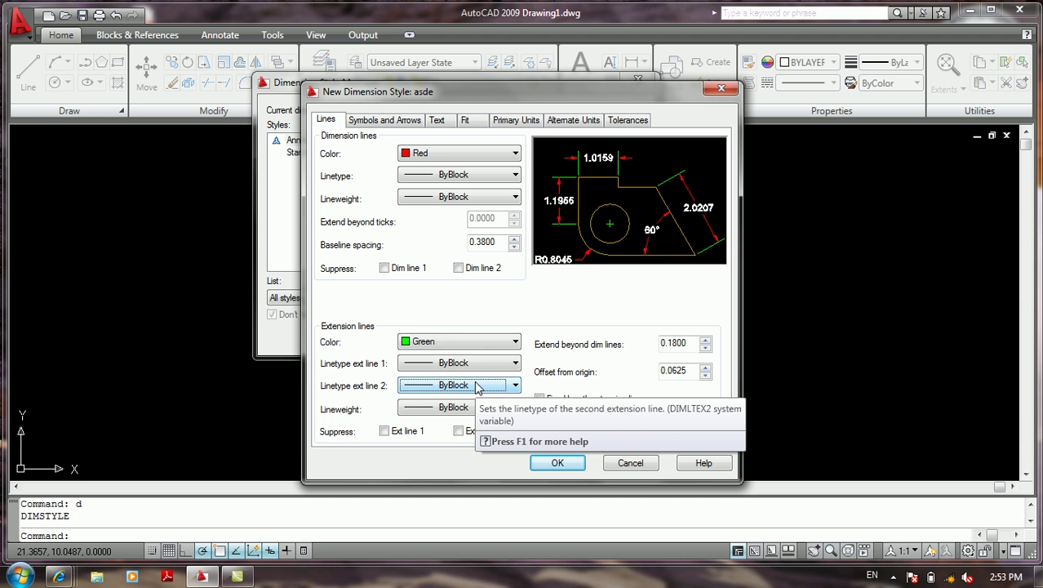
Try suppressing Ext line 1 and Ext line 2, and switch both suppressions off again.
left_click(417, 411)
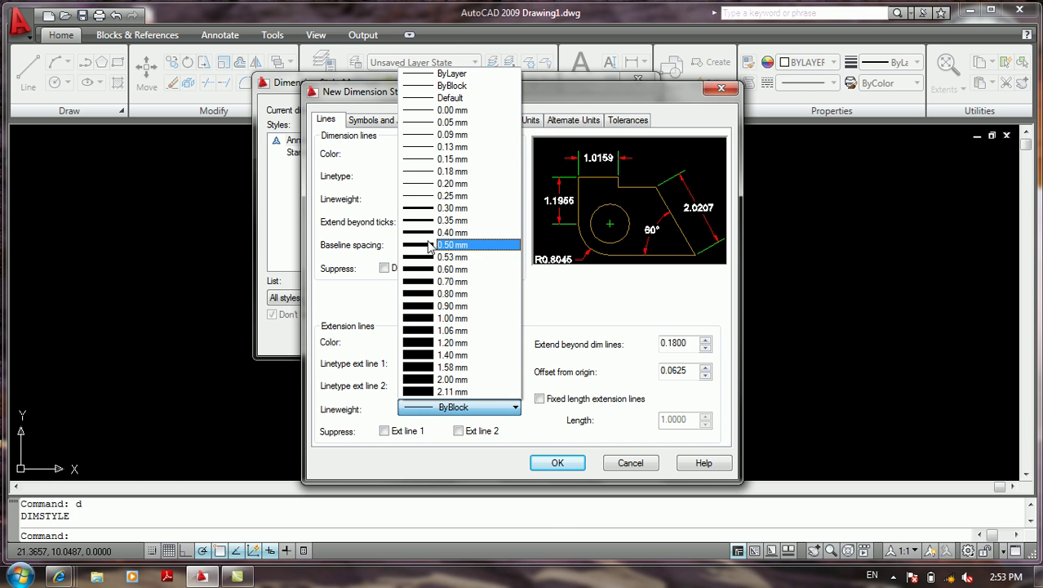
left_click(448, 408)
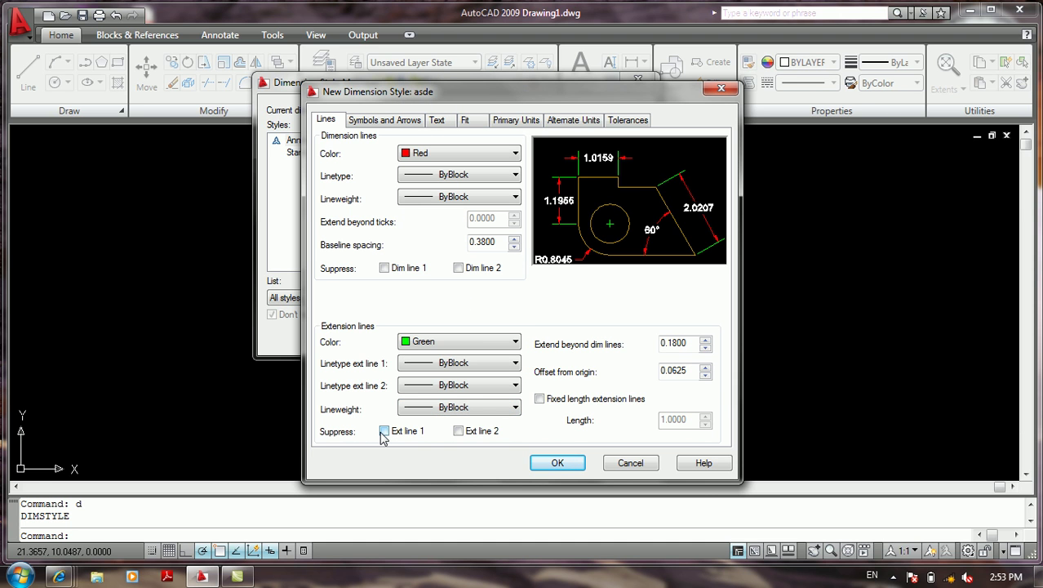
left_click(384, 432)
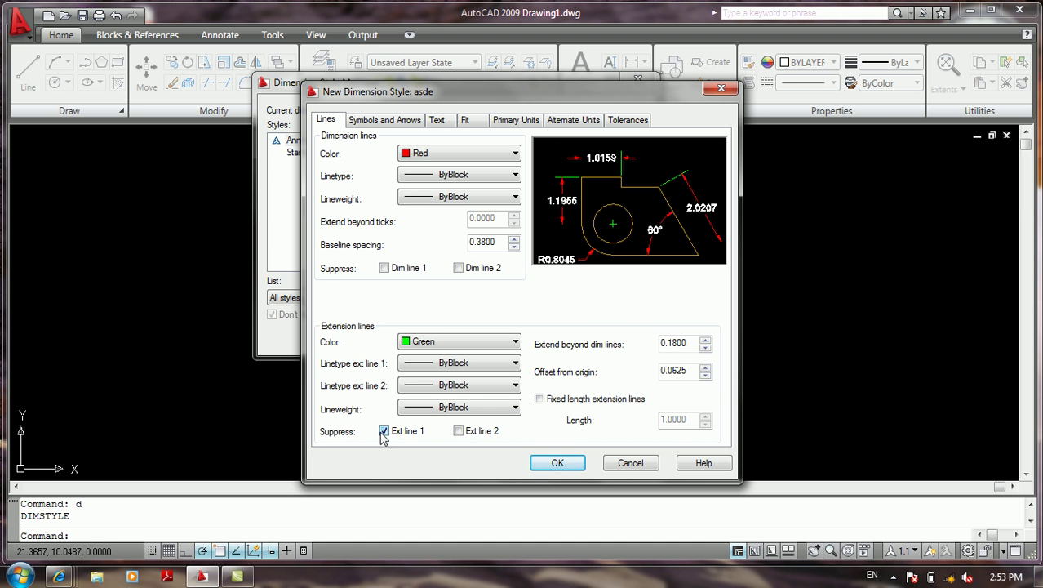
left_click(459, 432)
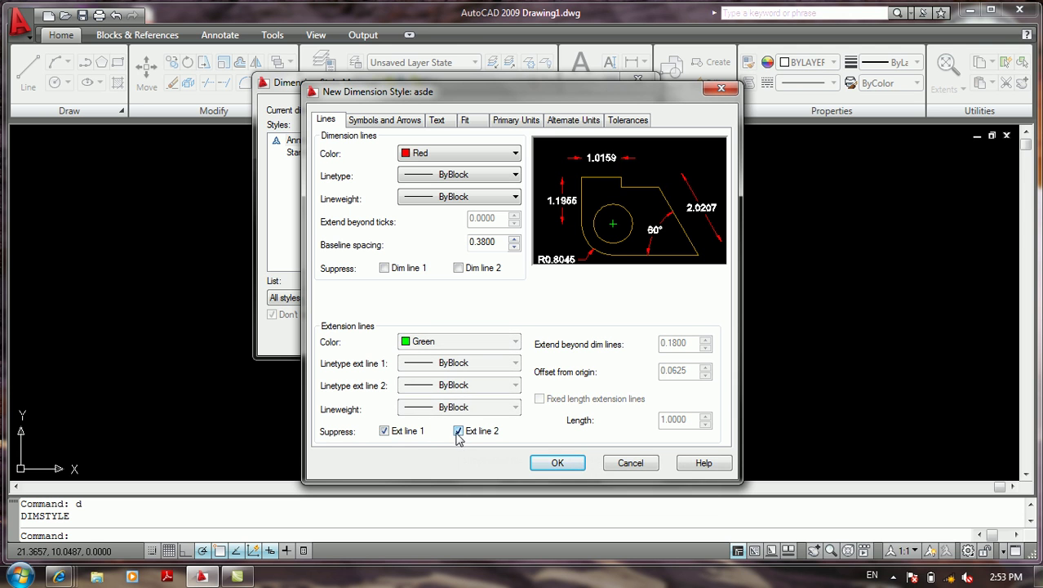
left_click(395, 432)
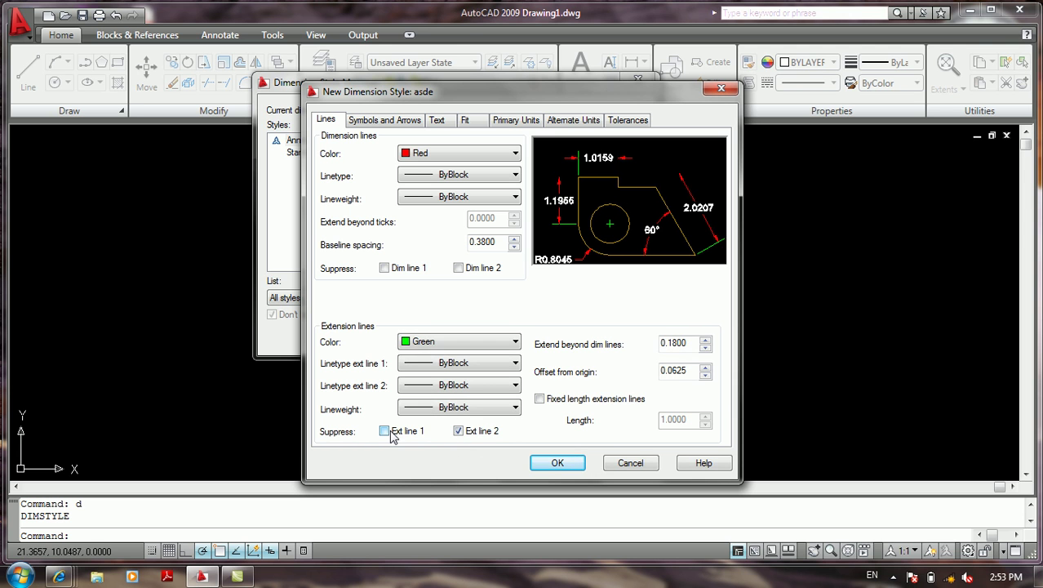
left_click(459, 432)
Turn on fixed length extension lines for the new dimension style.
left_click(553, 402)
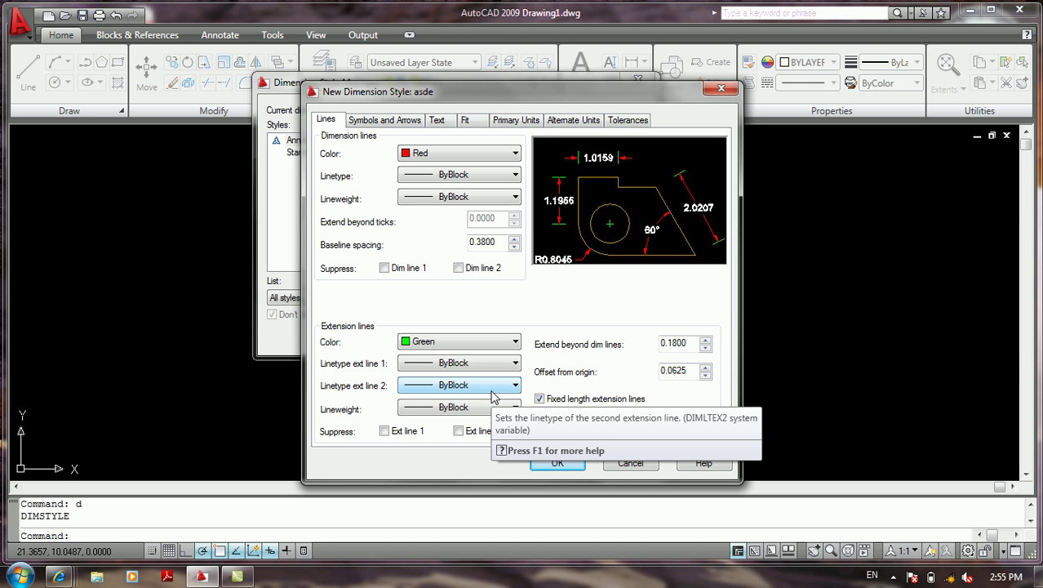
Try Dot small as the first arrowhead and Dot blank as the second in the arrow settings.
left_click(389, 121)
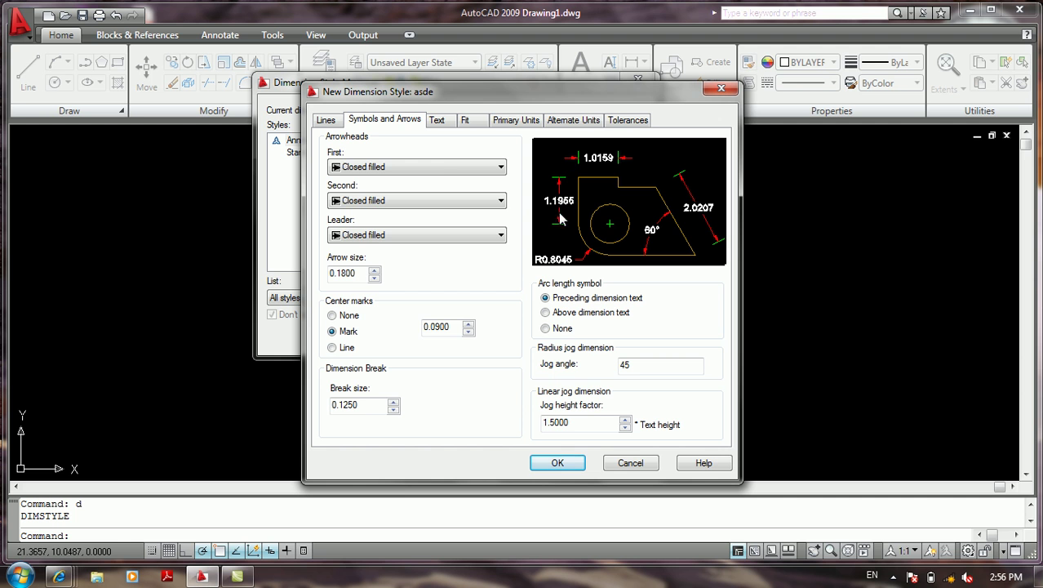
left_click(499, 167)
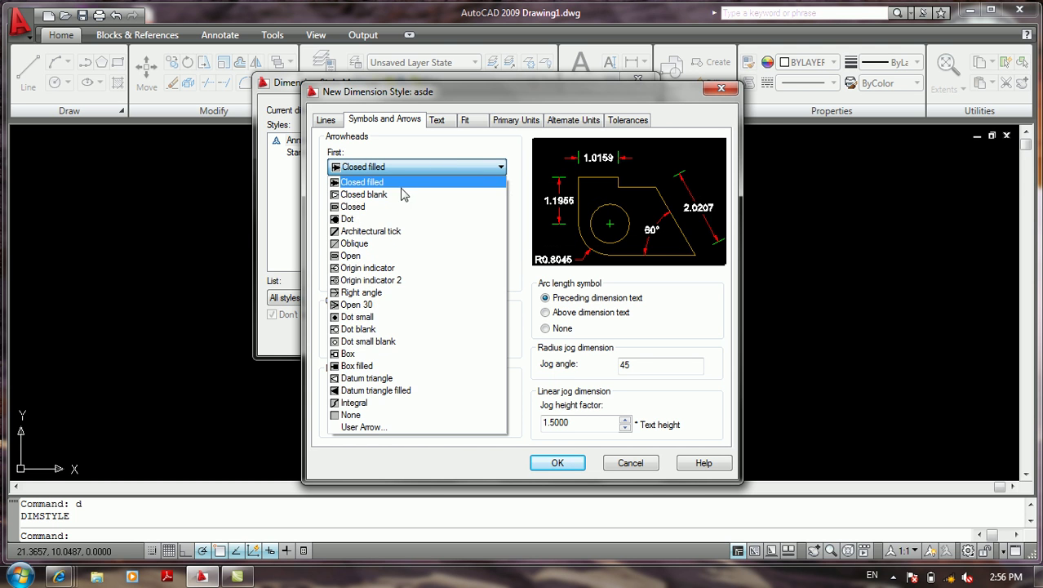
left_click(379, 317)
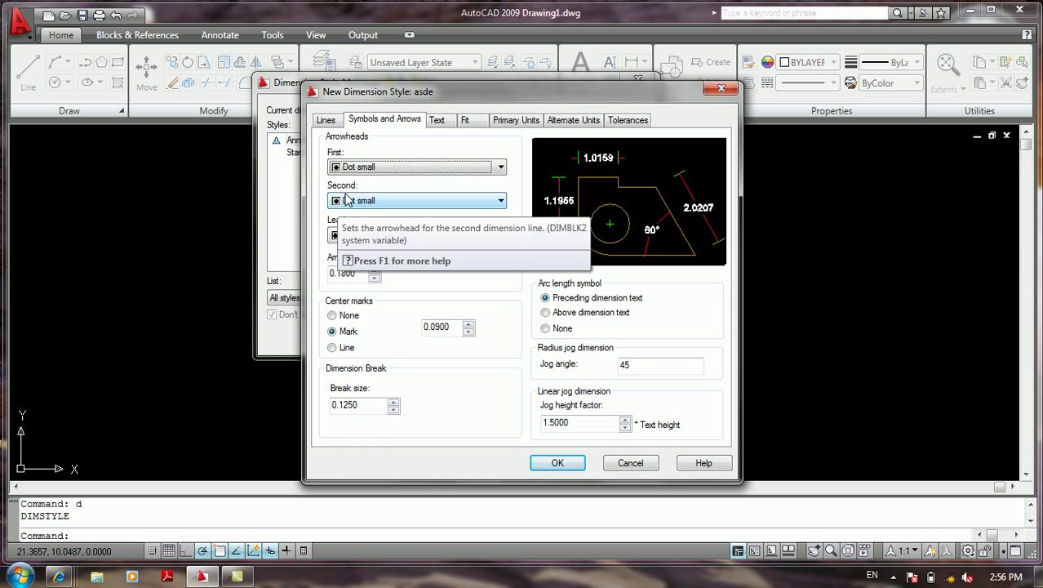
left_click(380, 202)
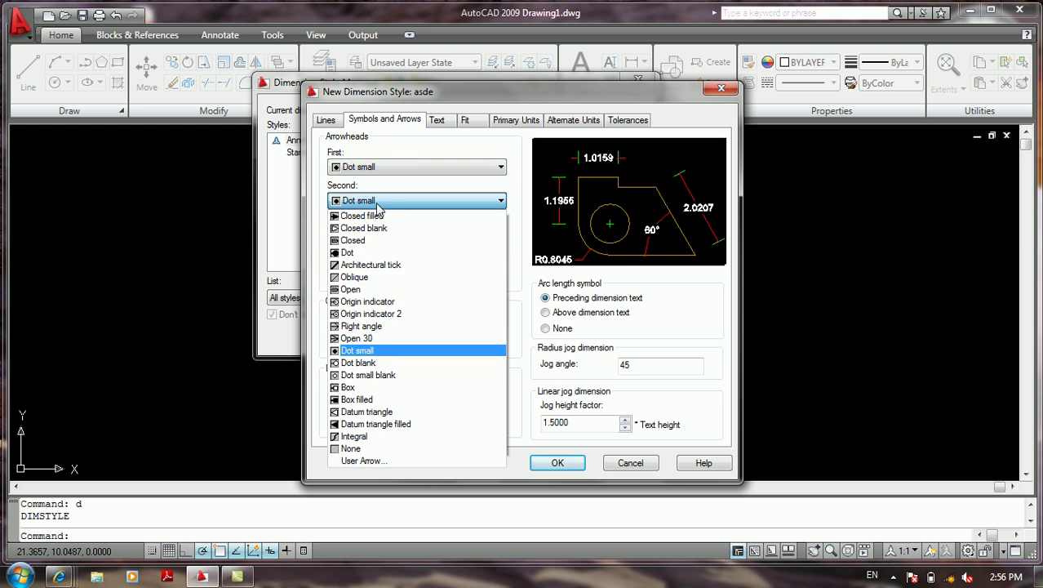
left_click(373, 362)
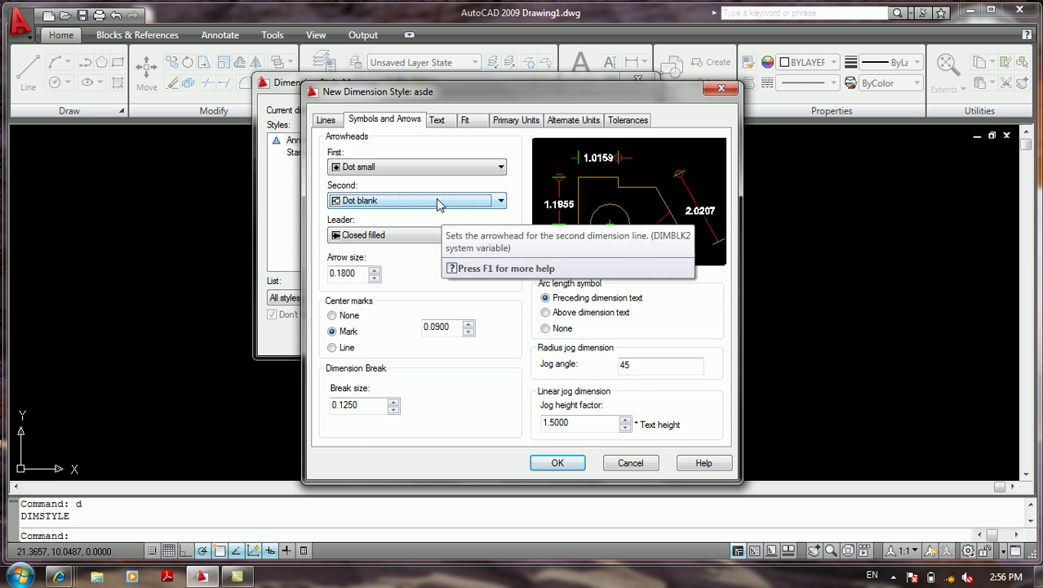
Set both the first and the second arrowhead to Oblique.
left_click(442, 172)
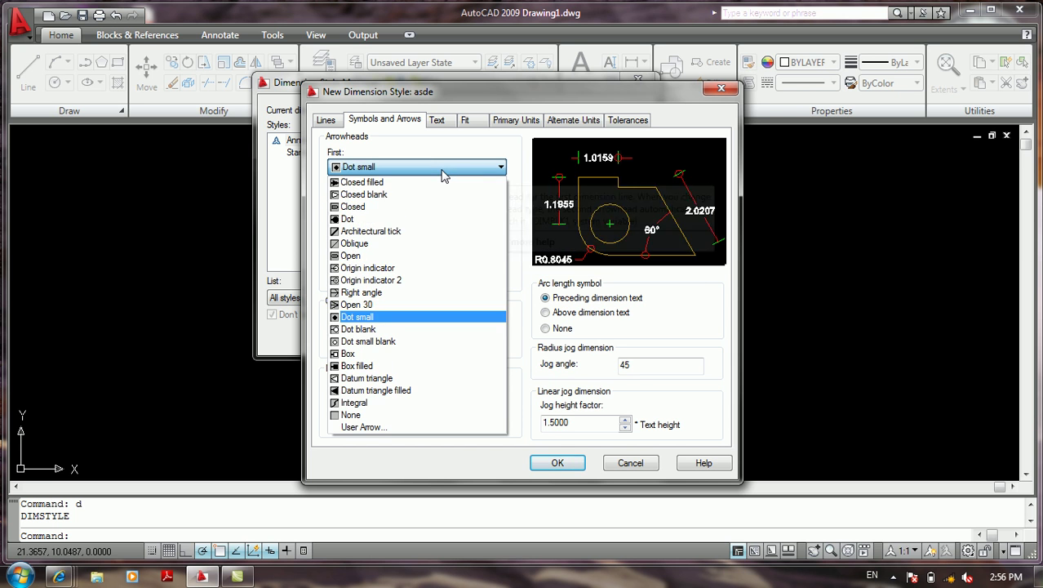
left_click(363, 245)
left_click(427, 201)
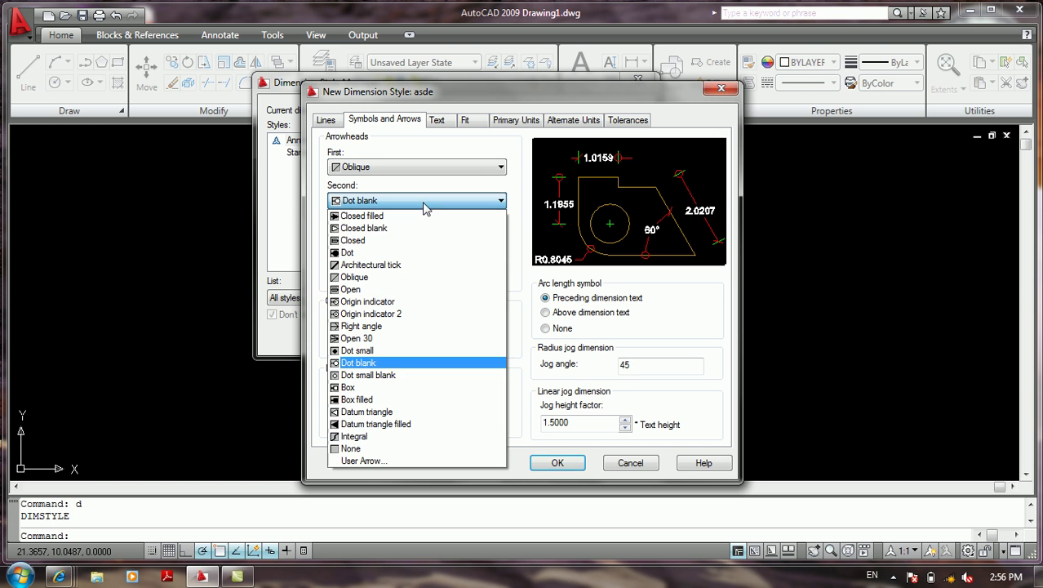
left_click(363, 276)
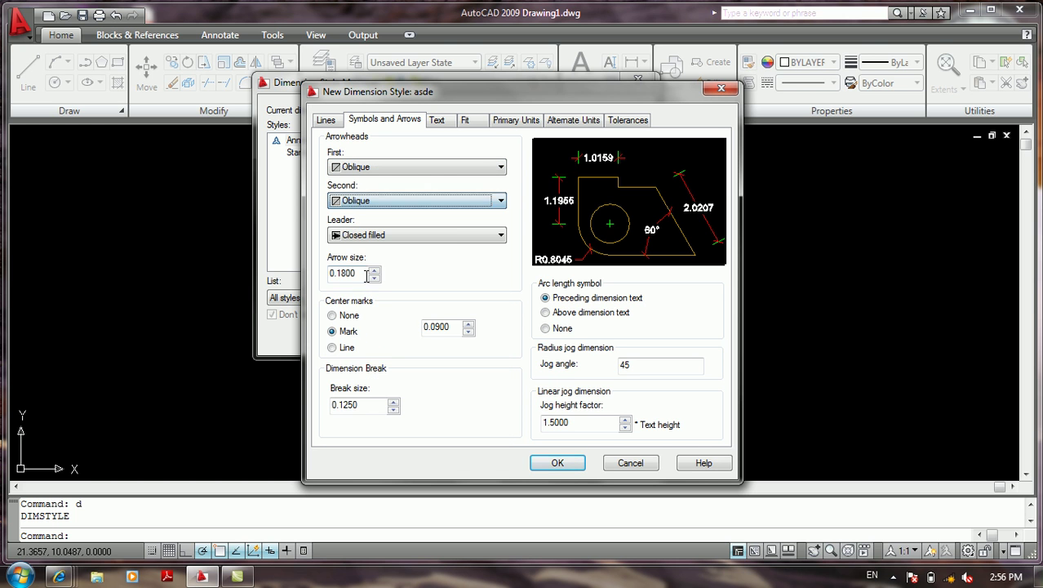
Try choosing a custom user arrow block for the second arrowhead, and cancel the selection.
left_click(441, 201)
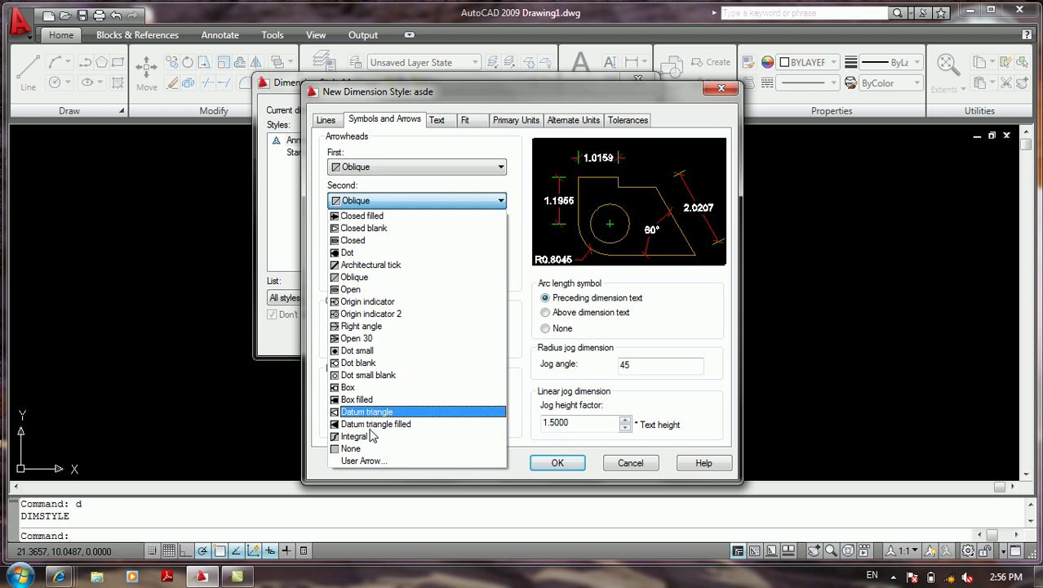
left_click(364, 462)
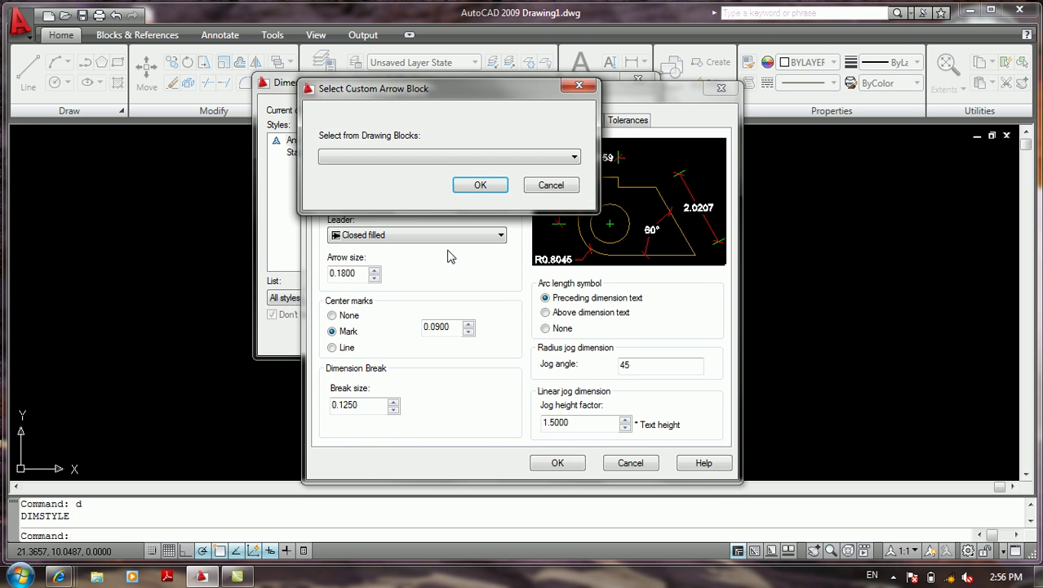
left_click(456, 167)
left_click(460, 165)
left_click(538, 187)
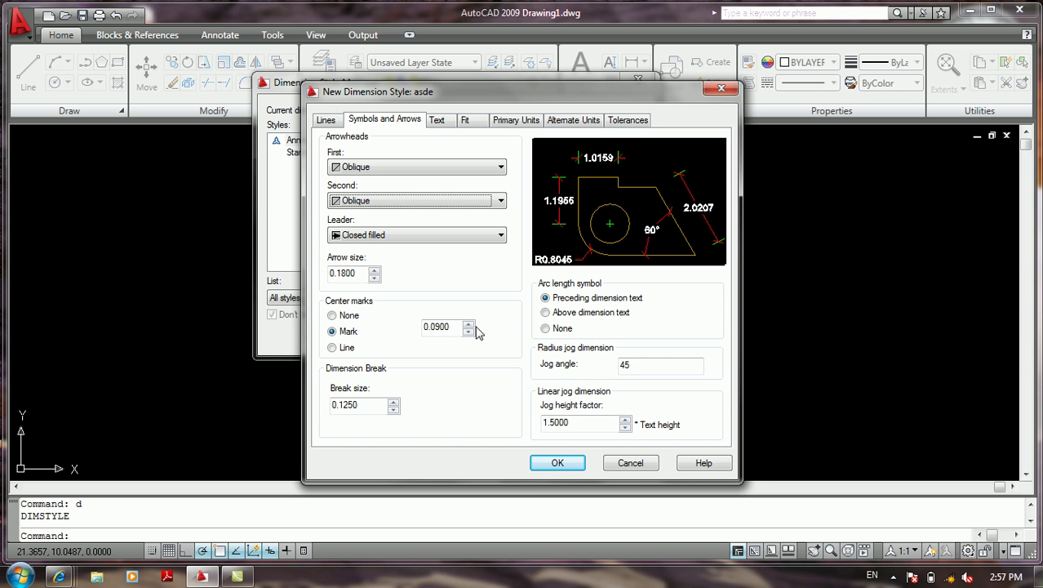
left_click(395, 237)
left_click(396, 249)
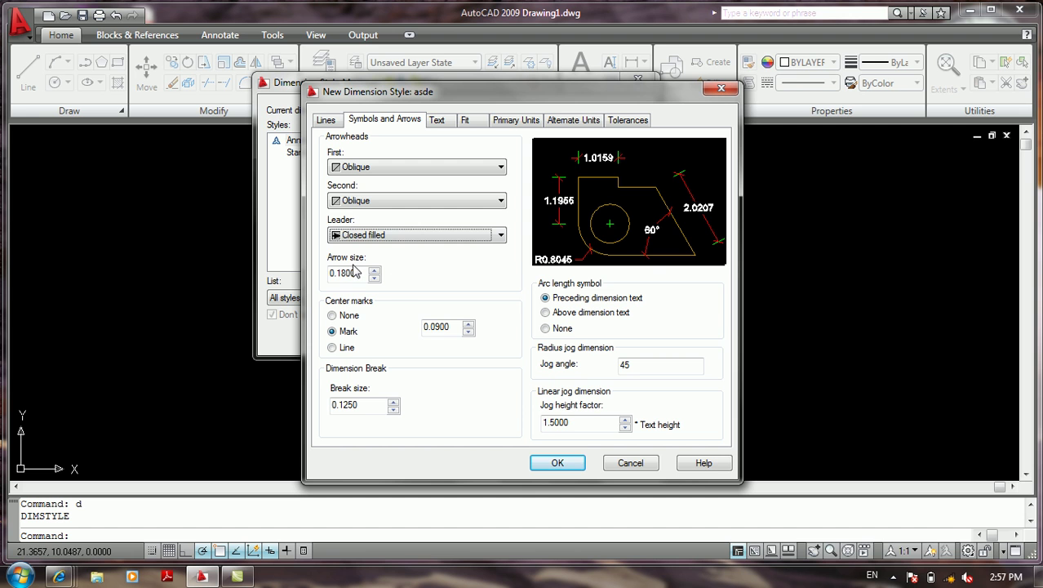
left_click_drag(356, 272, 328, 274)
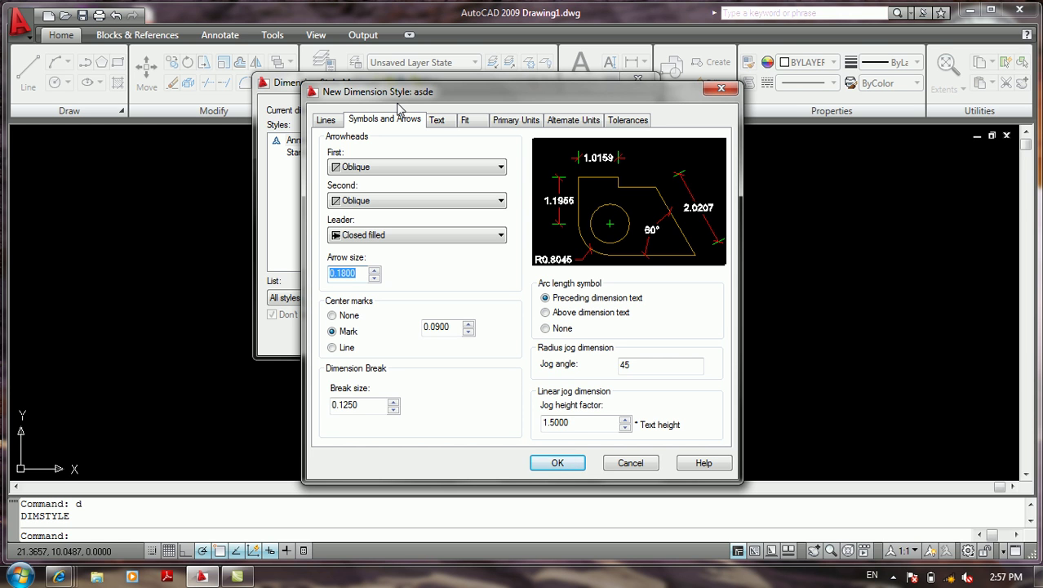
Try the None and Line options for the center marks, and return to Mark.
left_click(347, 317)
left_click(350, 329)
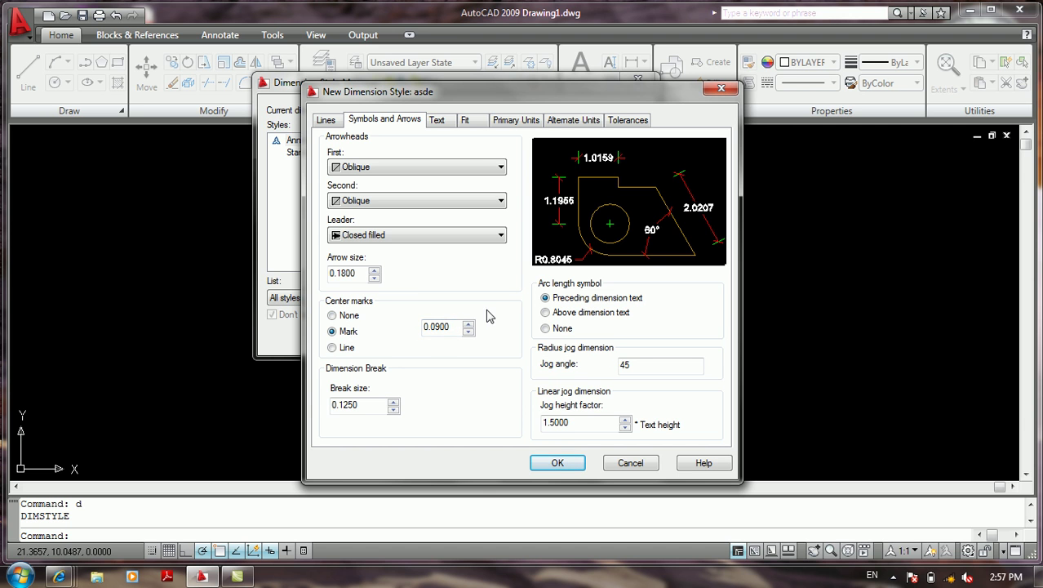
left_click(341, 351)
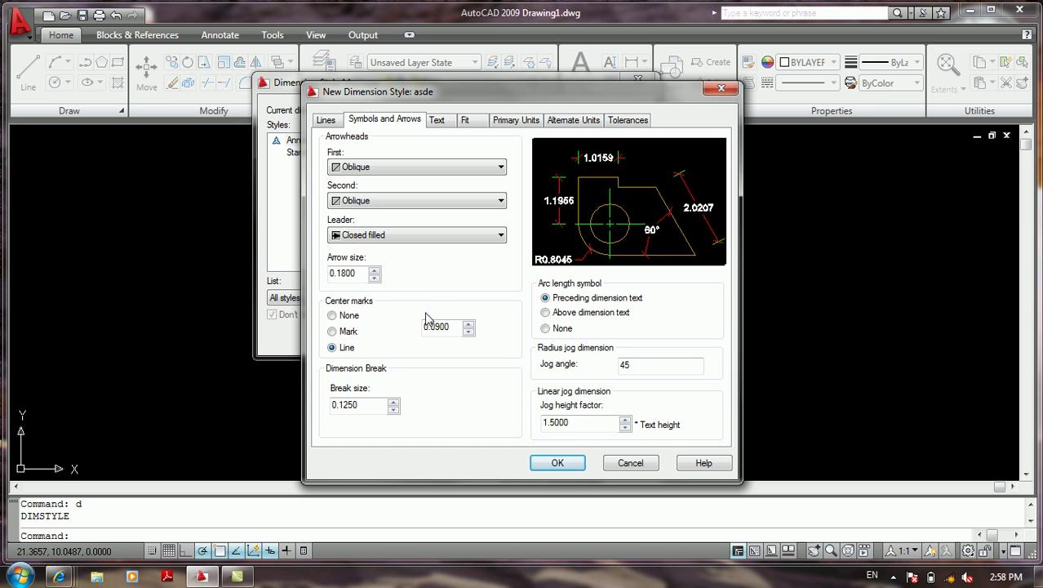
left_click(334, 333)
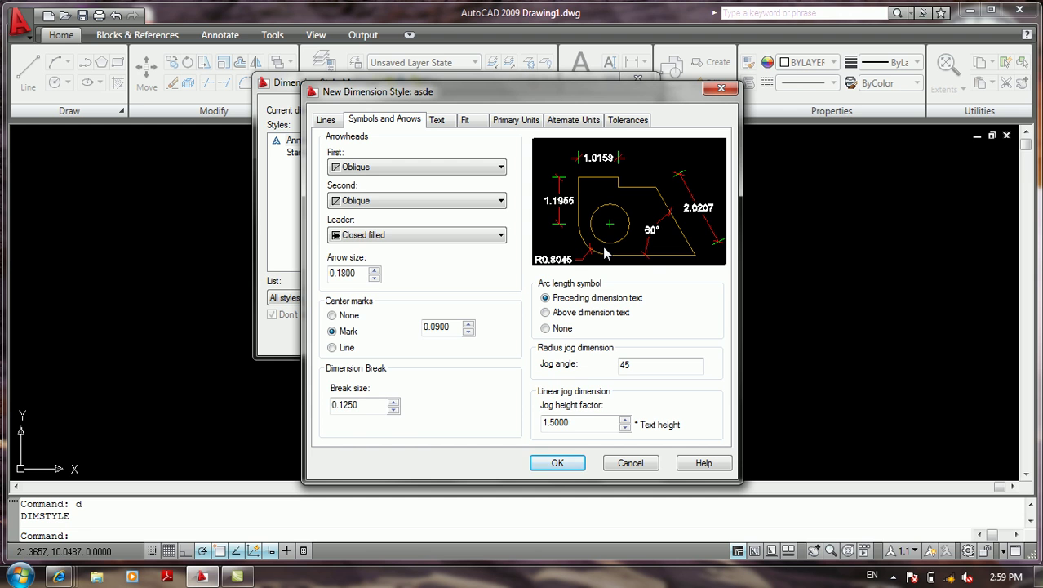
Try a center mark size of 1, and set the size back to 0.09.
left_click(639, 365)
double_click(455, 327)
type("1")
left_click(378, 404)
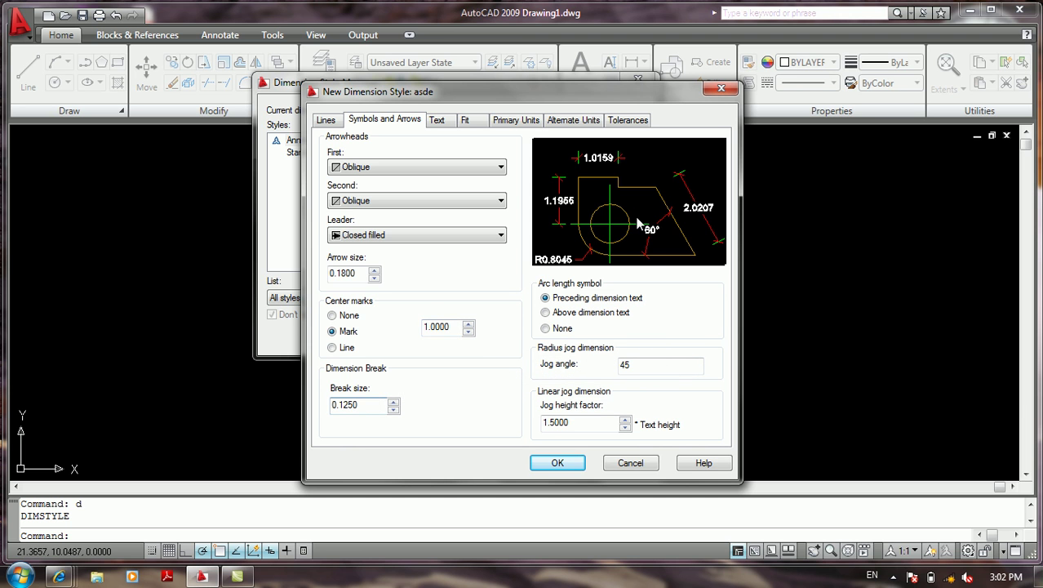
left_click(454, 330)
double_click(455, 330)
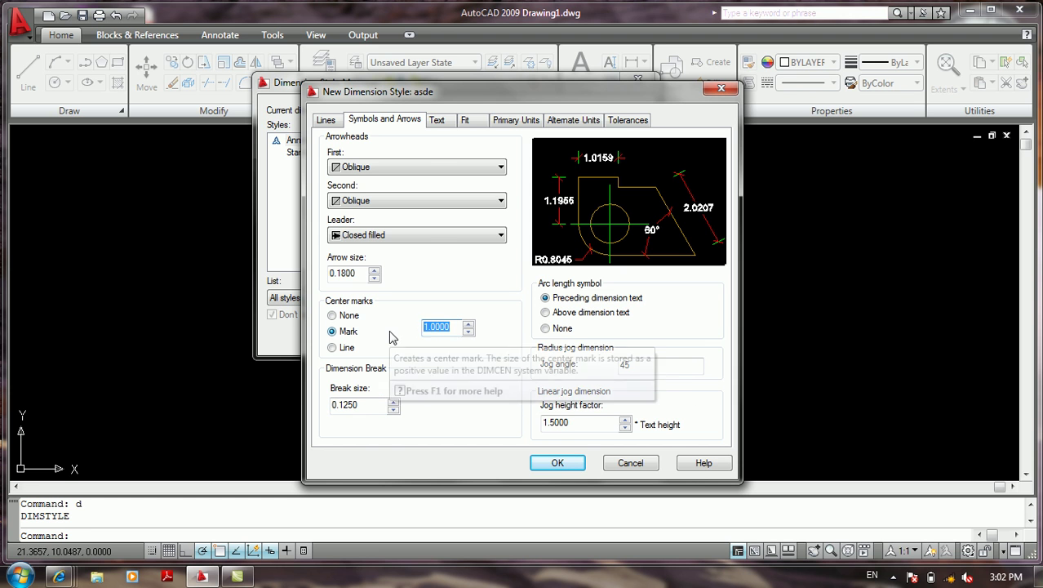
type("0.09")
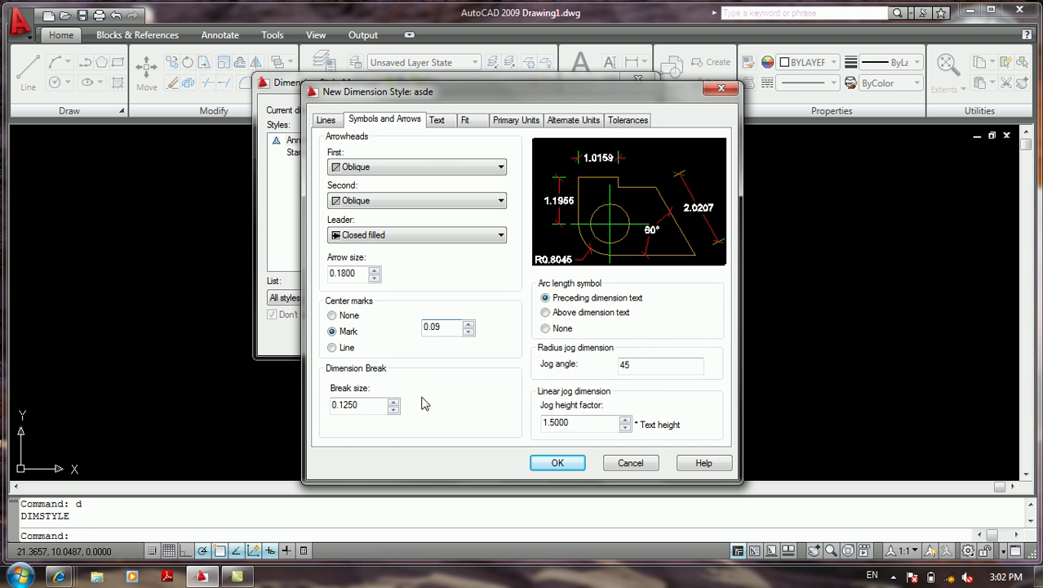
left_click(372, 403)
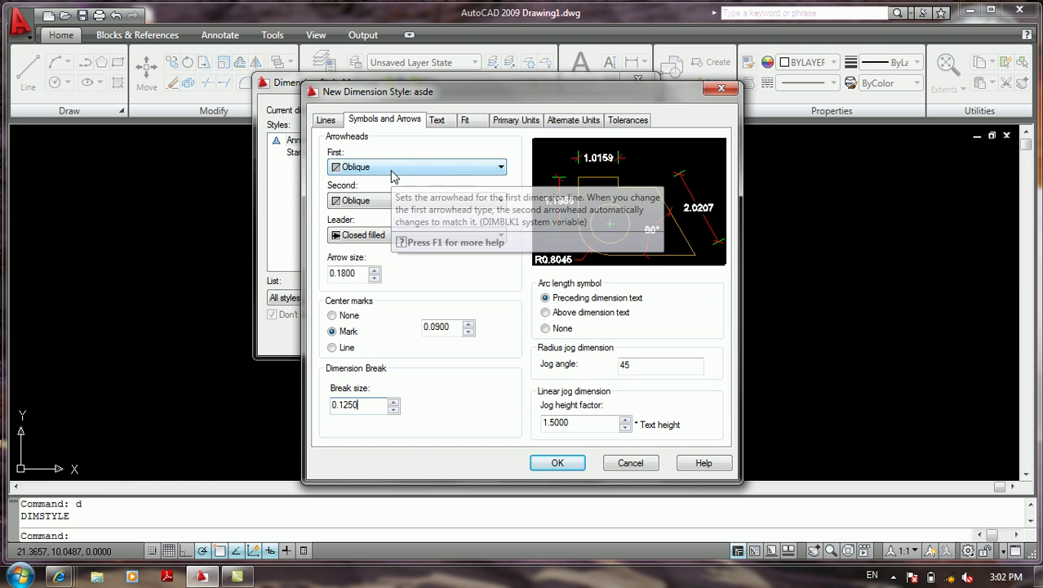
Return to the line settings, try suppressing each extension line in turn, and leave both suppressions off.
left_click(325, 119)
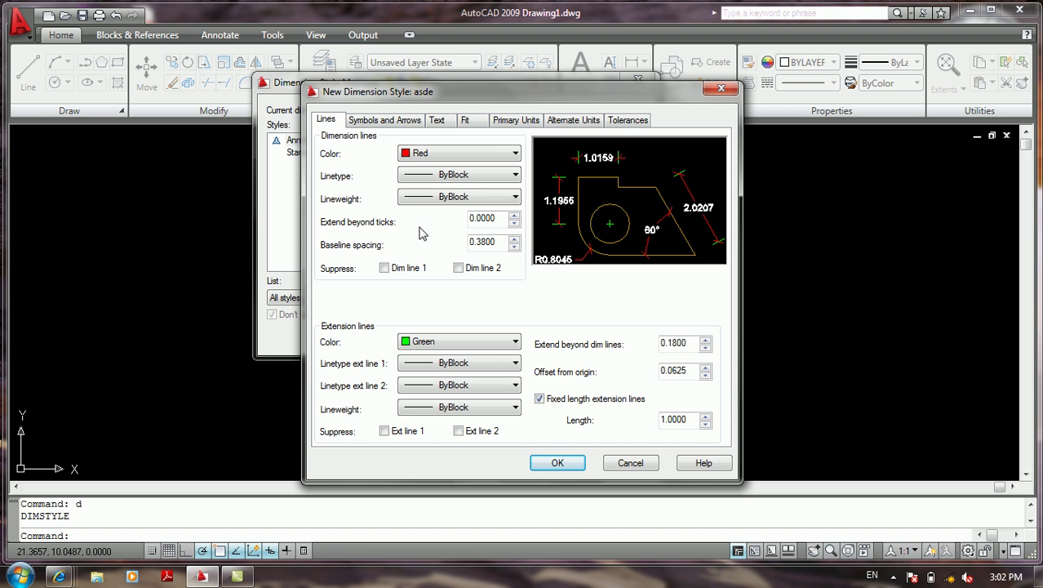
left_click(383, 430)
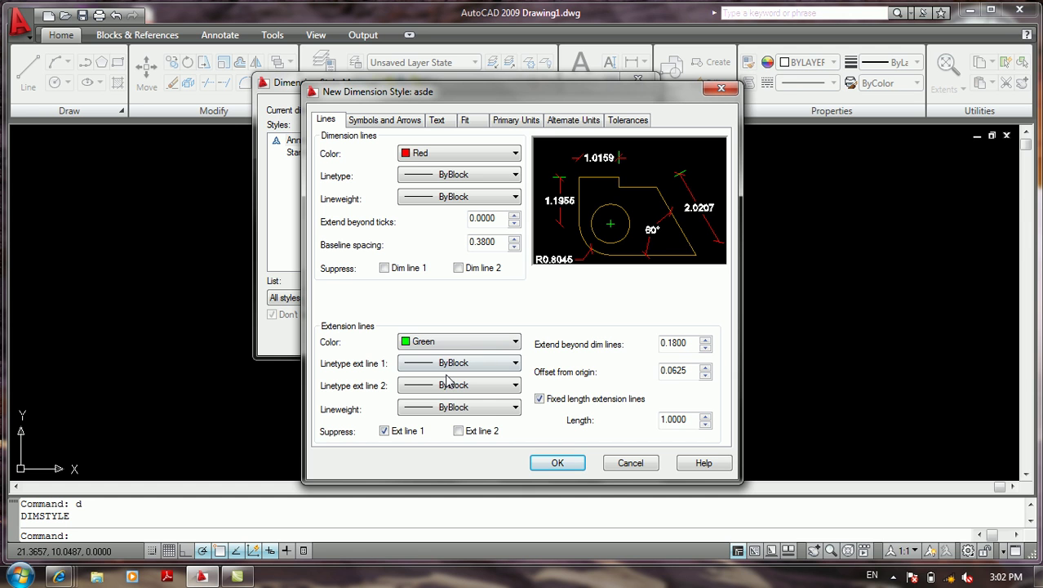
left_click(383, 431)
left_click(458, 431)
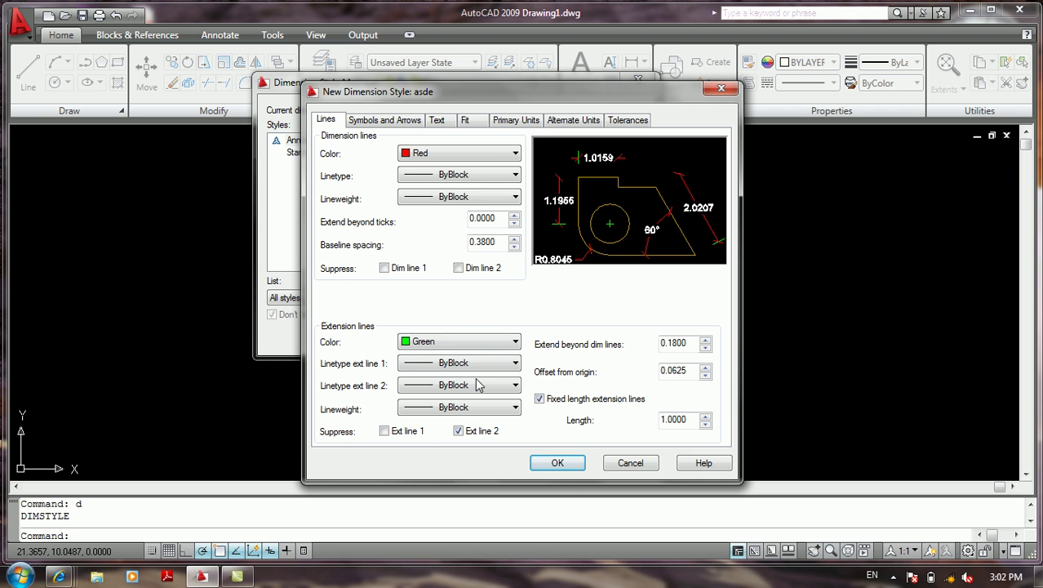
left_click(384, 431)
left_click(470, 433)
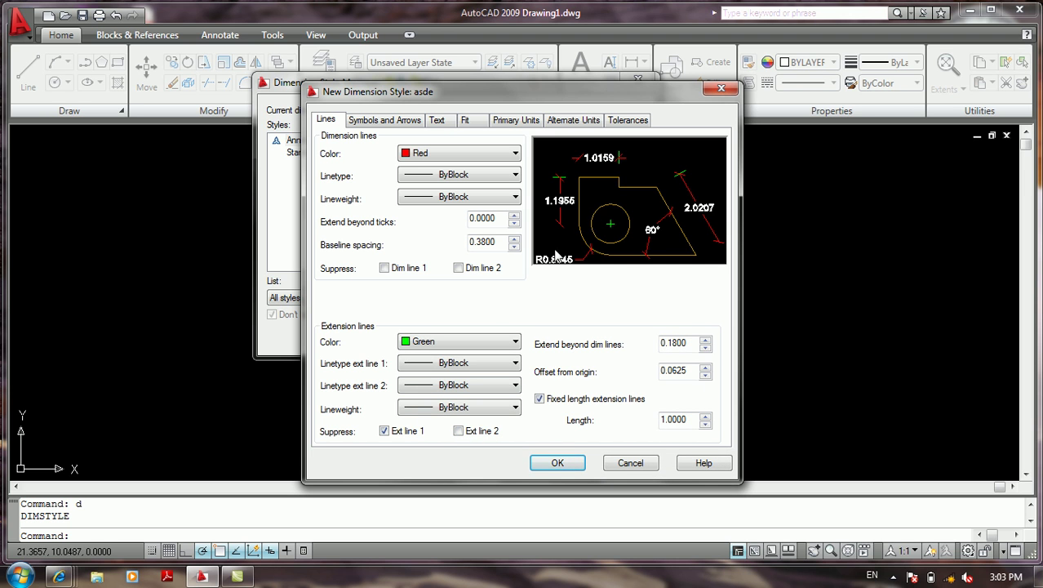
left_click(384, 431)
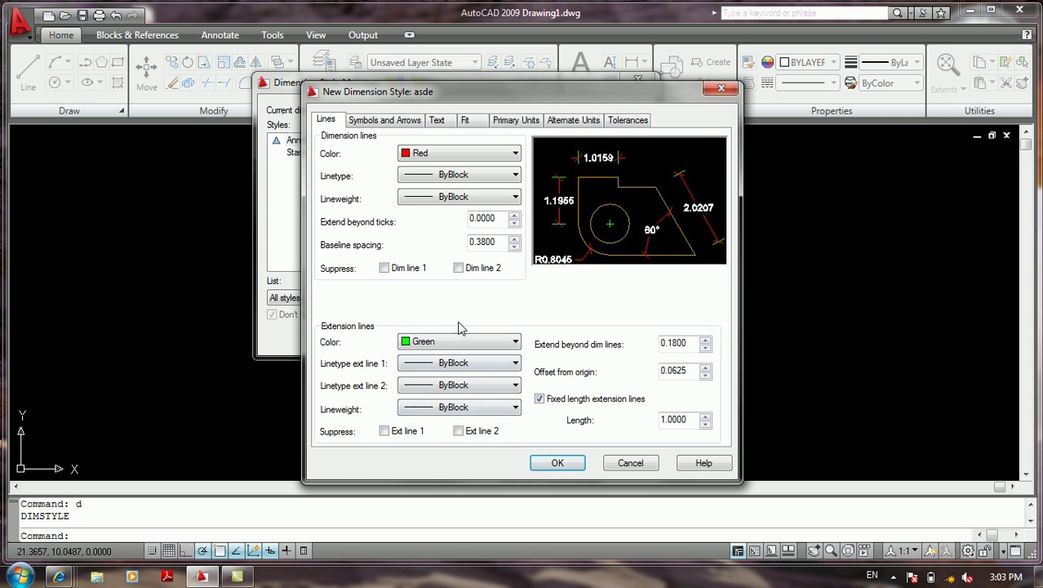